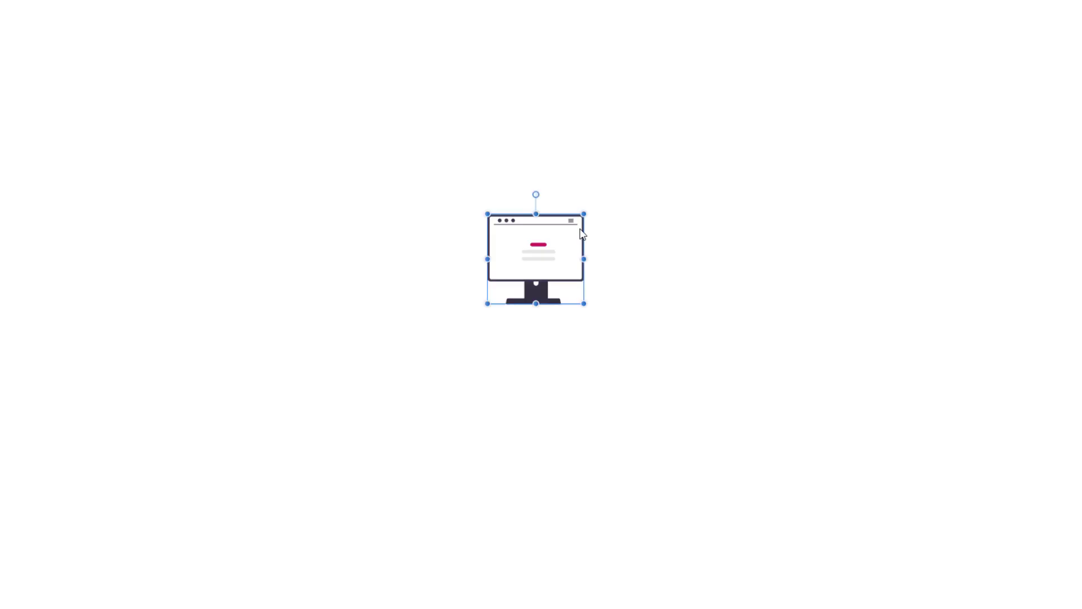
pyautogui.moveTo(597, 206); pyautogui.dragTo(612, 188)
pyautogui.press('t')
pyautogui.click(429, 347)
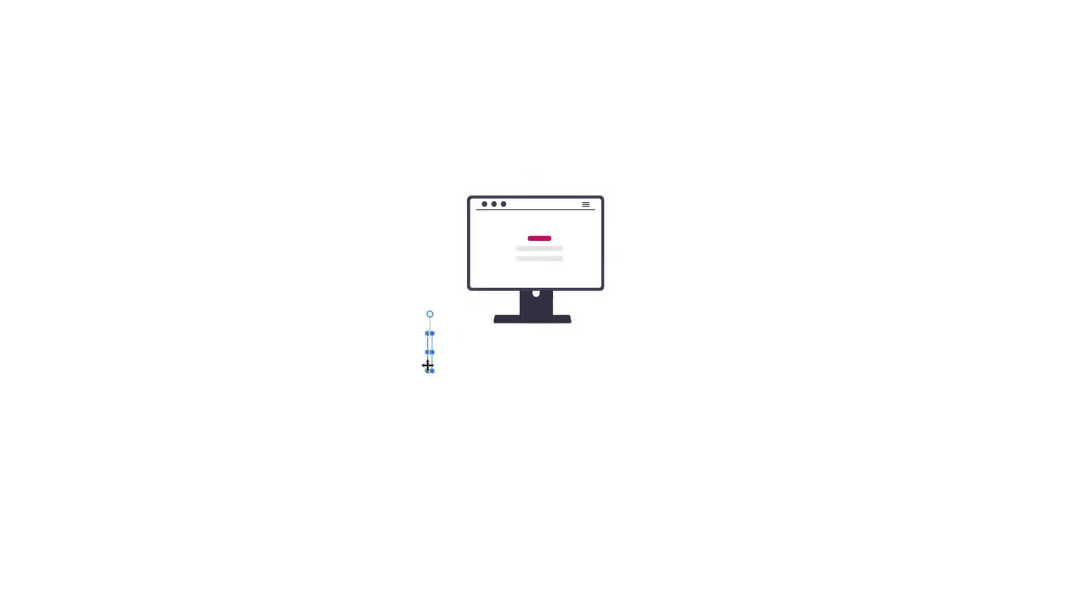
pyautogui.write('Dawid Tuminski')
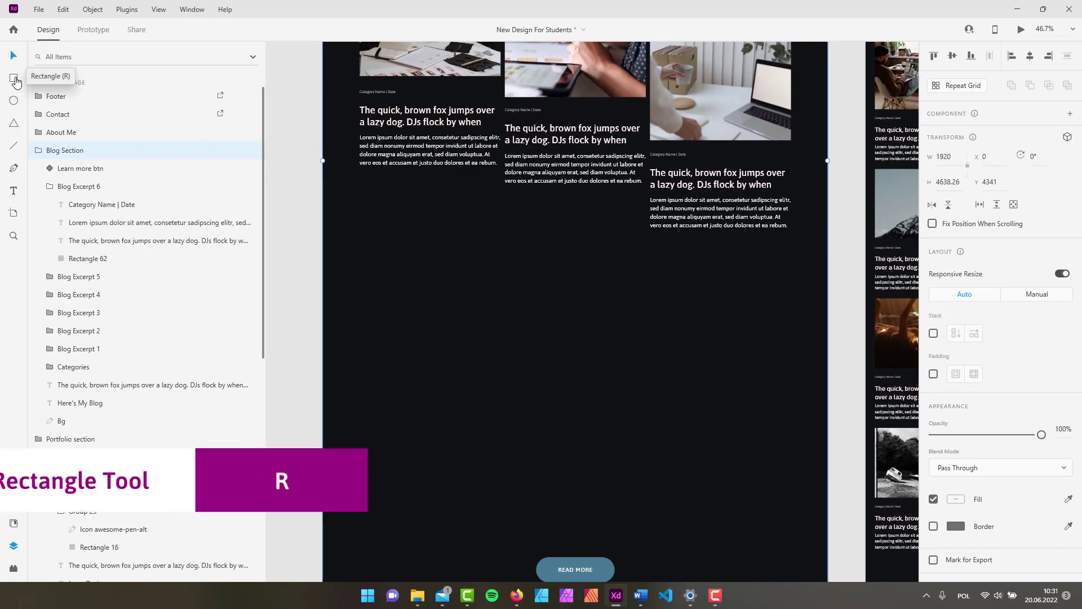
# Draw a trial rectangle about 1073 by 429 in the empty area below the blog excerpts and undo it
pyautogui.click(14, 79)
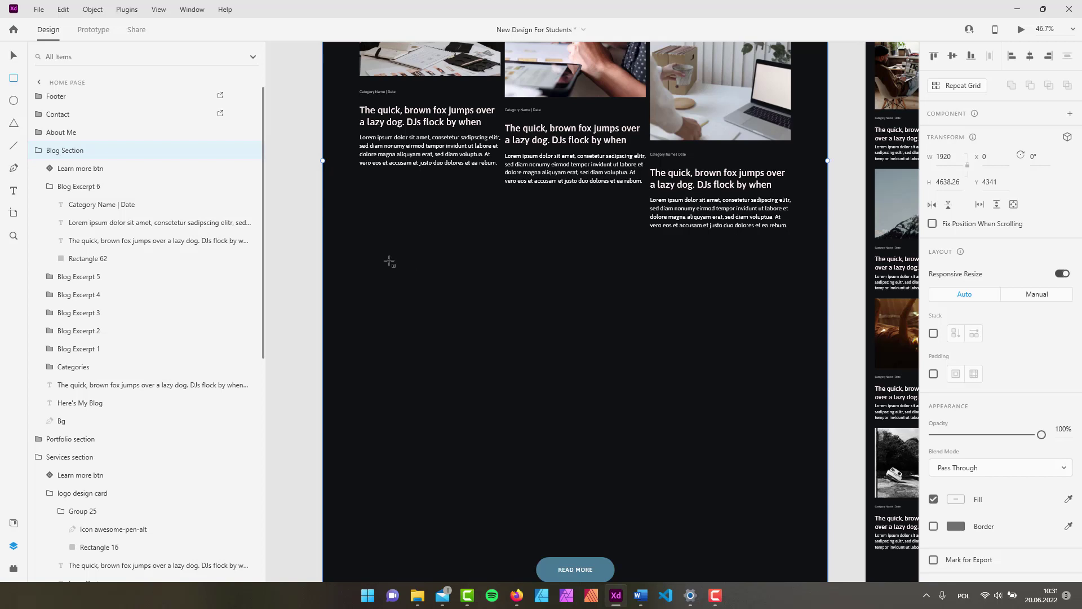
pyautogui.moveTo(376, 252)
pyautogui.mouseDown()
pyautogui.moveTo(688, 401)
pyautogui.moveTo(611, 378)
pyautogui.moveTo(658, 364)
pyautogui.mouseUp()
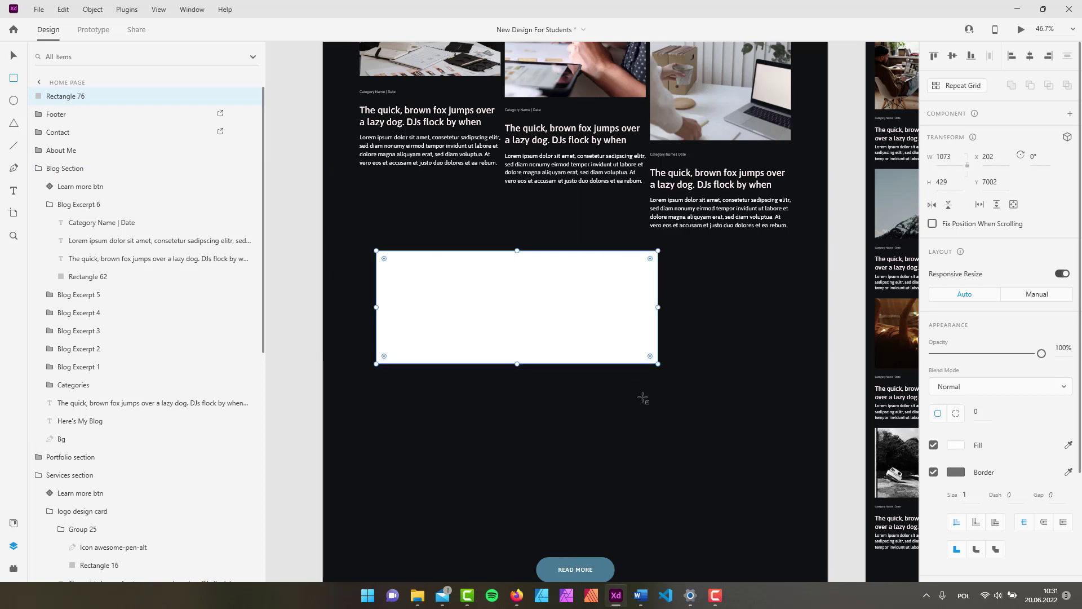
pyautogui.hotkey('ctrl', 'z')
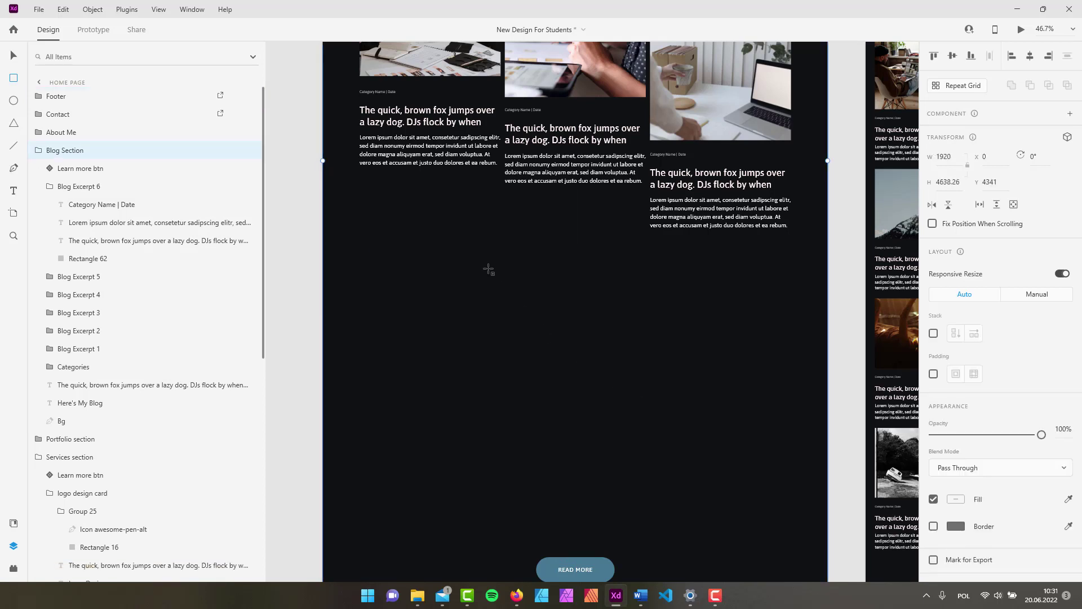
# Draw two smaller trial rectangles side by side below the blog excerpts and undo both
pyautogui.moveTo(463, 265); pyautogui.dragTo(570, 358)
pyautogui.moveTo(610, 277)
pyautogui.mouseDown()
pyautogui.moveTo(694, 369)
pyautogui.moveTo(632, 301)
pyautogui.moveTo(647, 327)
pyautogui.moveTo(599, 307)
pyautogui.moveTo(634, 294)
pyautogui.moveTo(651, 321)
pyautogui.mouseUp()
pyautogui.hotkey('ctrl', 'z')
pyautogui.hotkey('ctrl', 'z')
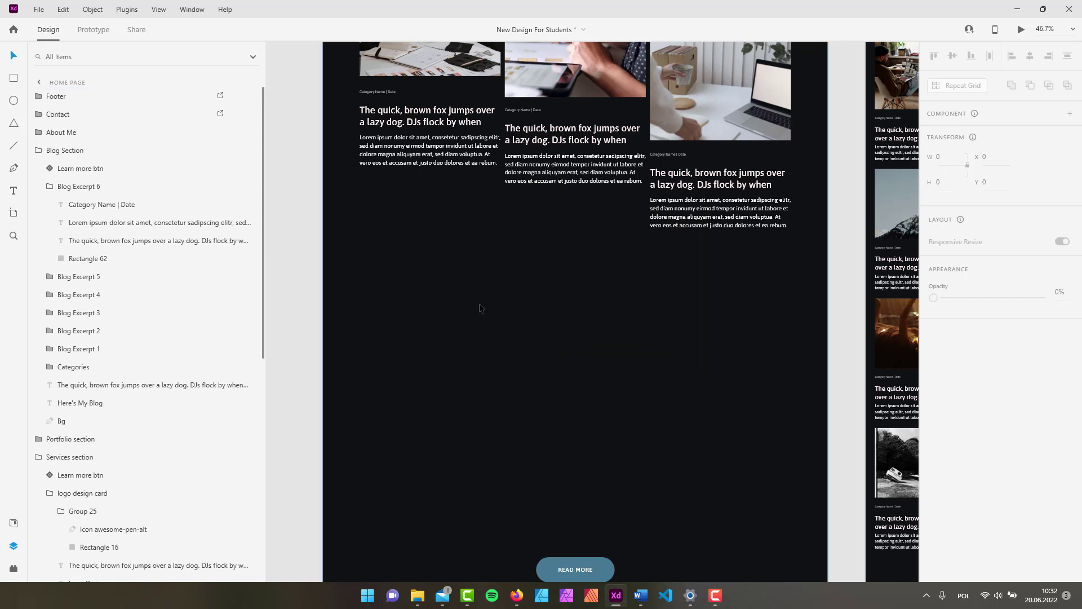
# Select the dark background shape of the "Here's My Blog" section
pyautogui.scroll(-5, 486, 292)
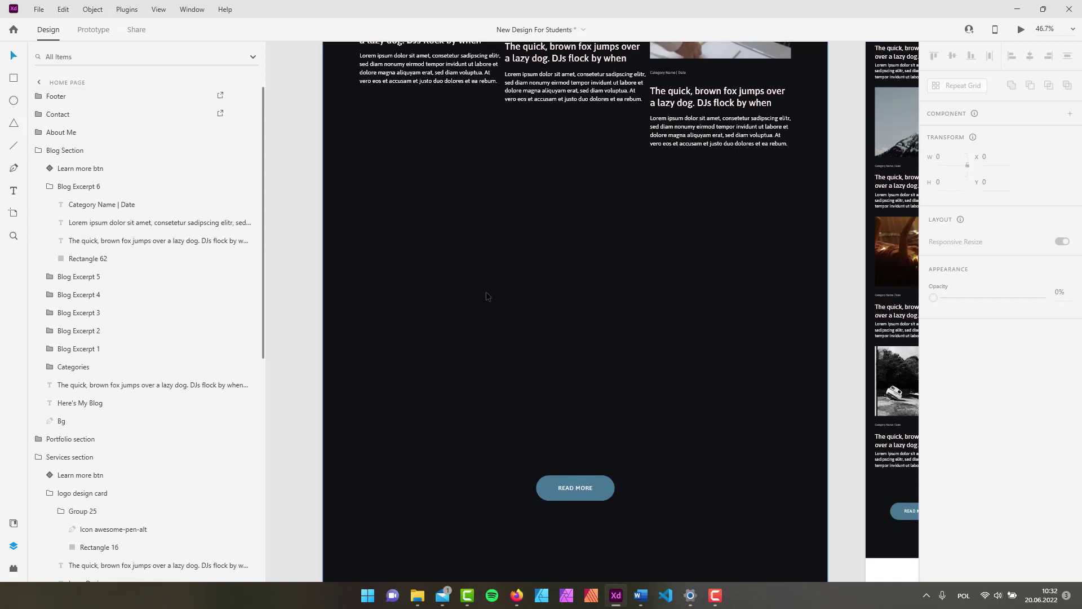
pyautogui.keyDown('ctrl'); pyautogui.scroll(-1, 486, 292); pyautogui.keyUp('ctrl')
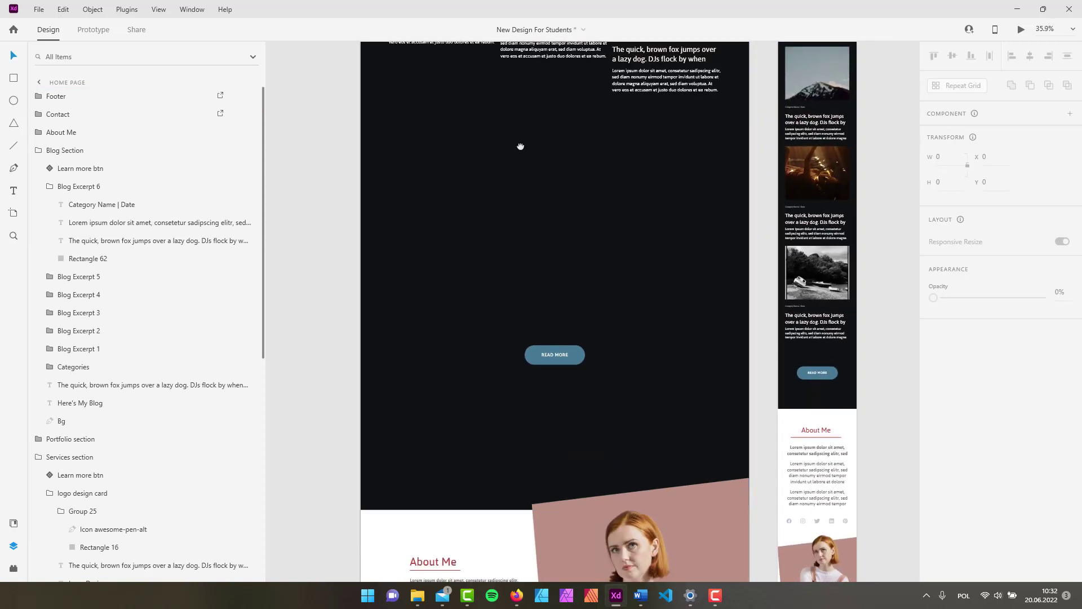
pyautogui.moveTo(519, 145); pyautogui.dragTo(541, 406)
pyautogui.moveTo(474, 258); pyautogui.dragTo(448, 481)
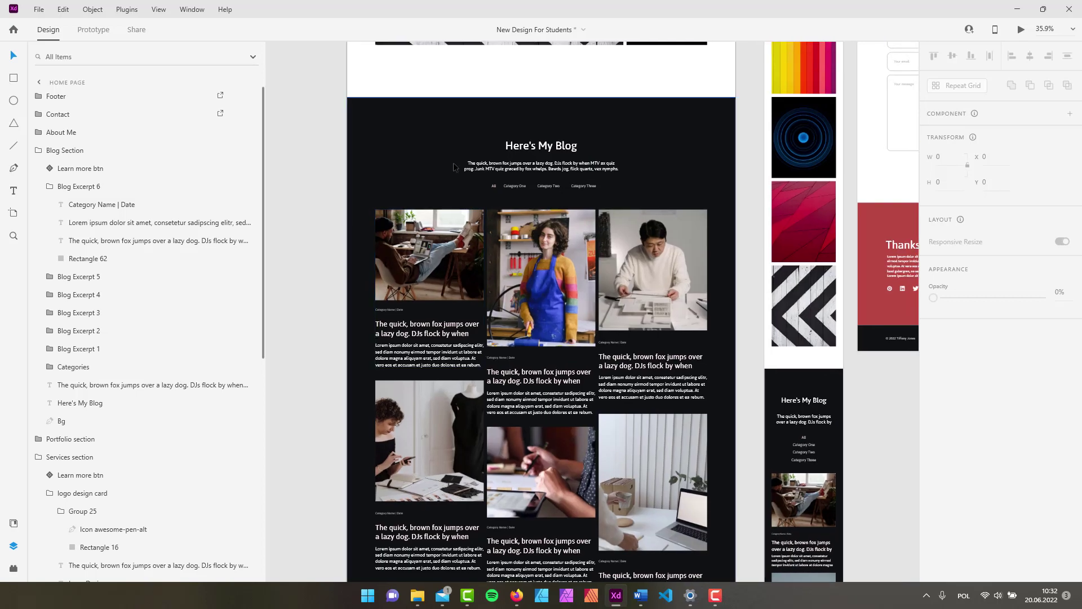
pyautogui.click(403, 141)
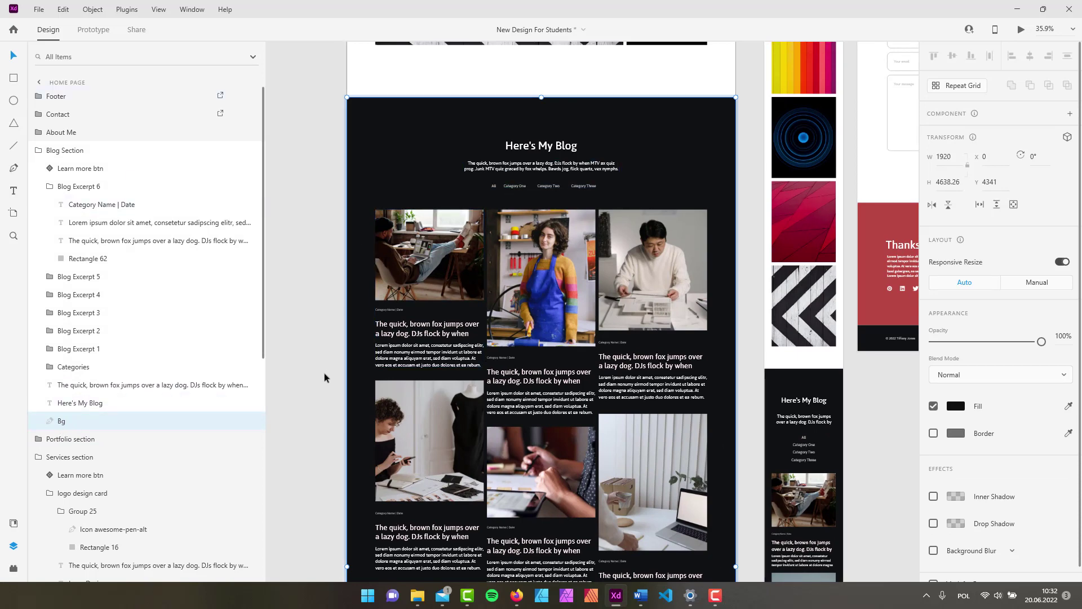
# Examine the blog excerpt columns and the empty area between them and the Read More button
pyautogui.scroll(-6, 324, 383)
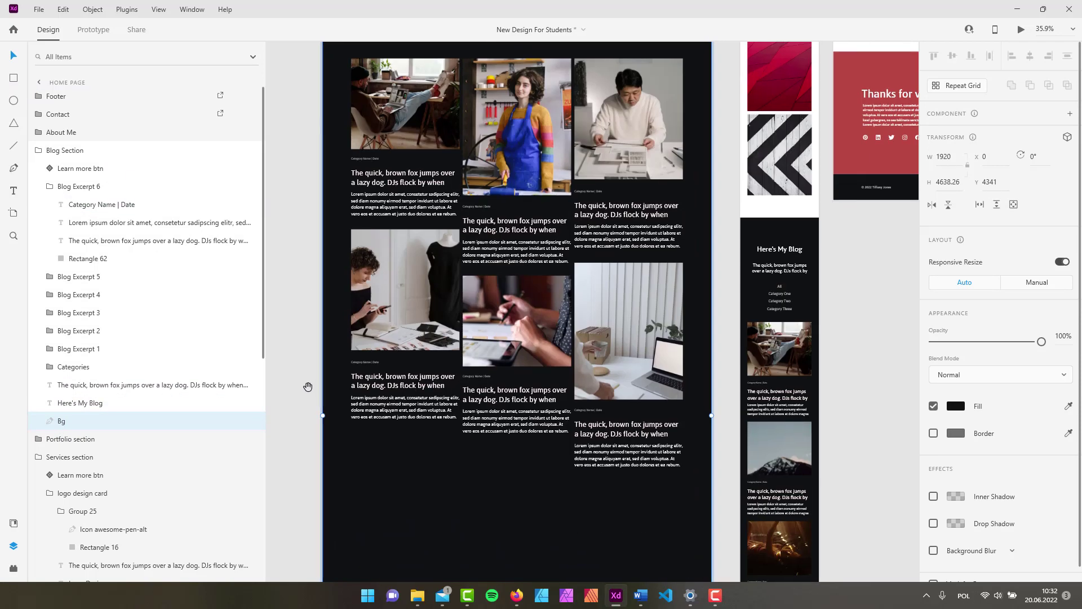
pyautogui.scroll(-7, 326, 325)
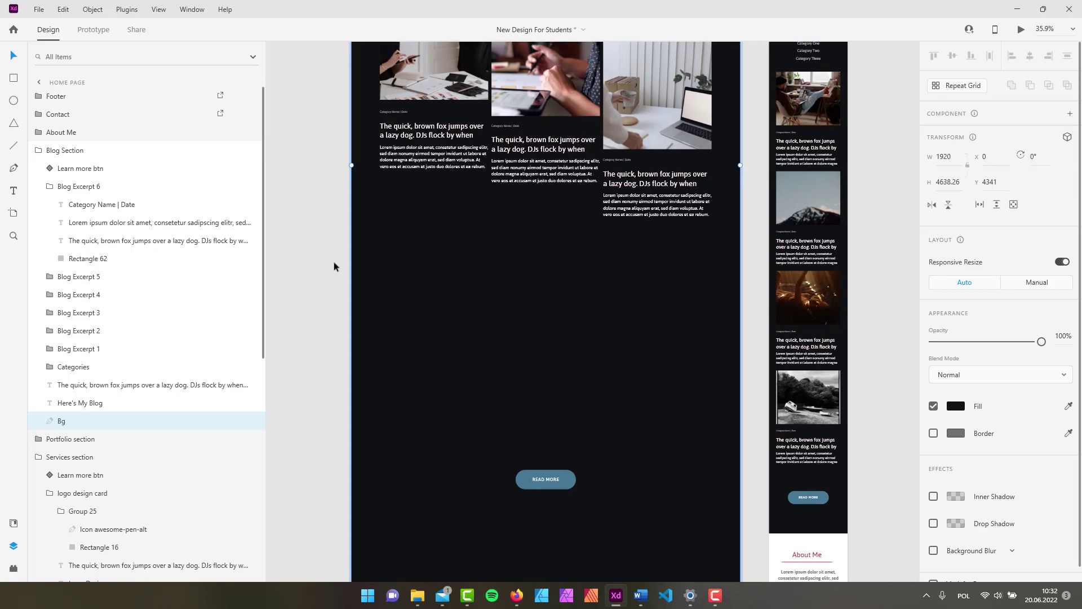
pyautogui.scroll(3, 332, 266)
pyautogui.scroll(-2, 406, 242)
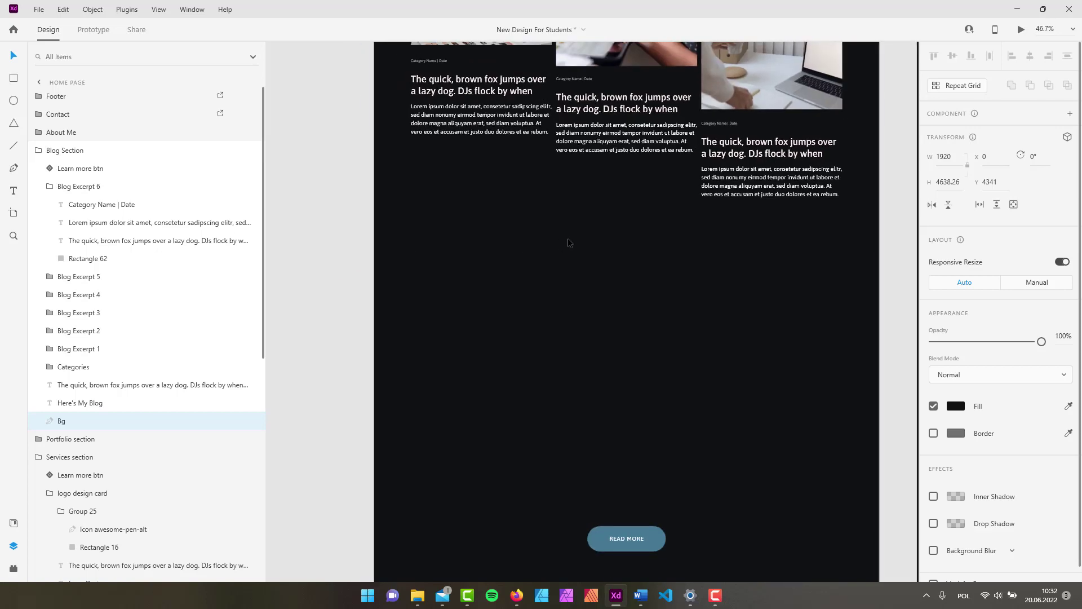
pyautogui.moveTo(567, 242); pyautogui.dragTo(492, 244)
pyautogui.scroll(-2, 513, 229)
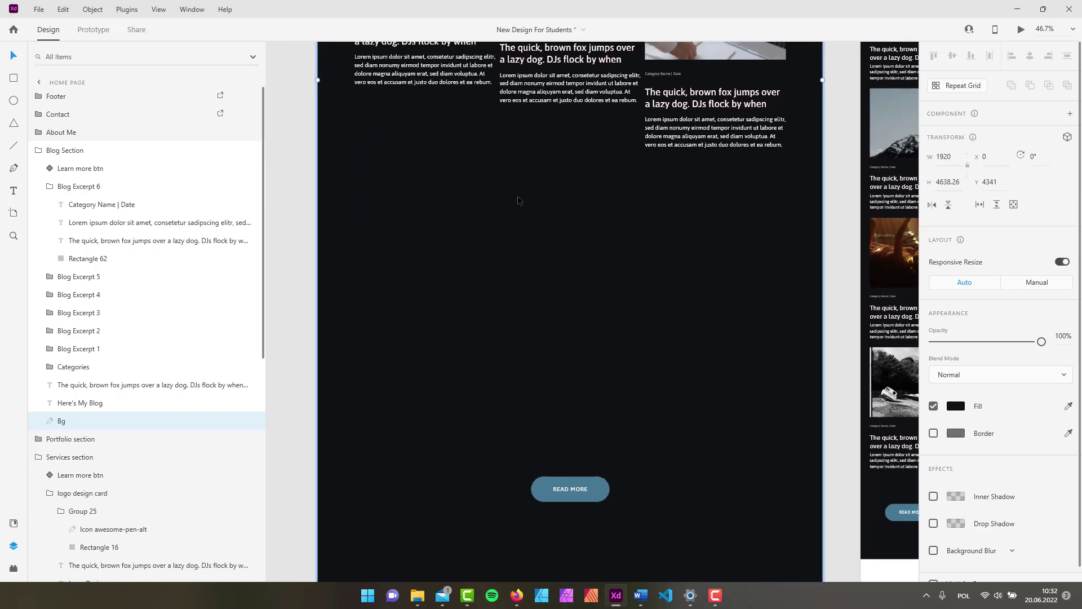
pyautogui.scroll(2, 527, 300)
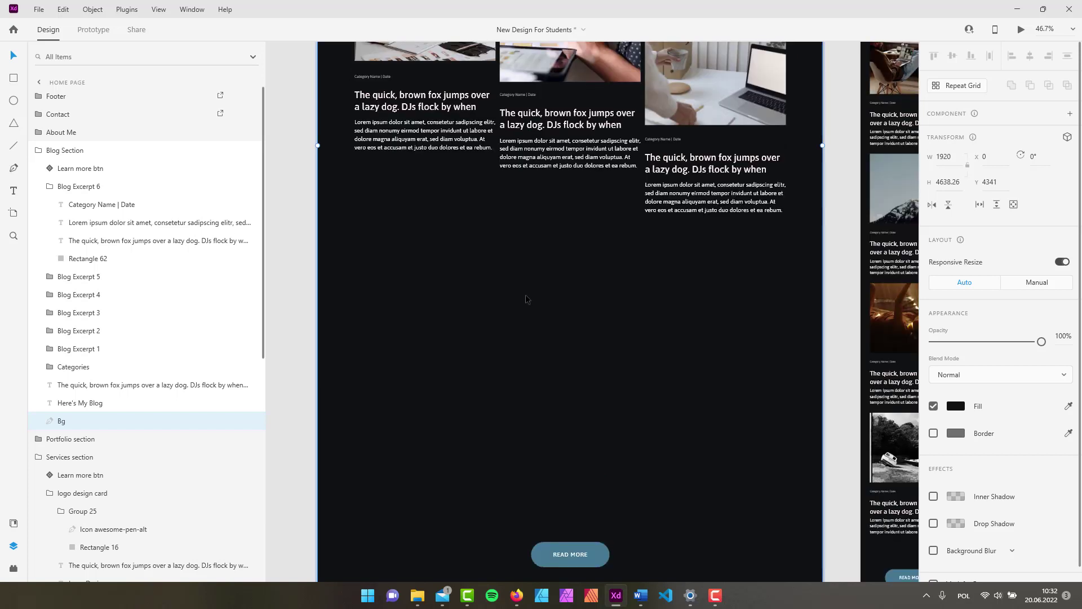
pyautogui.scroll(2, 510, 307)
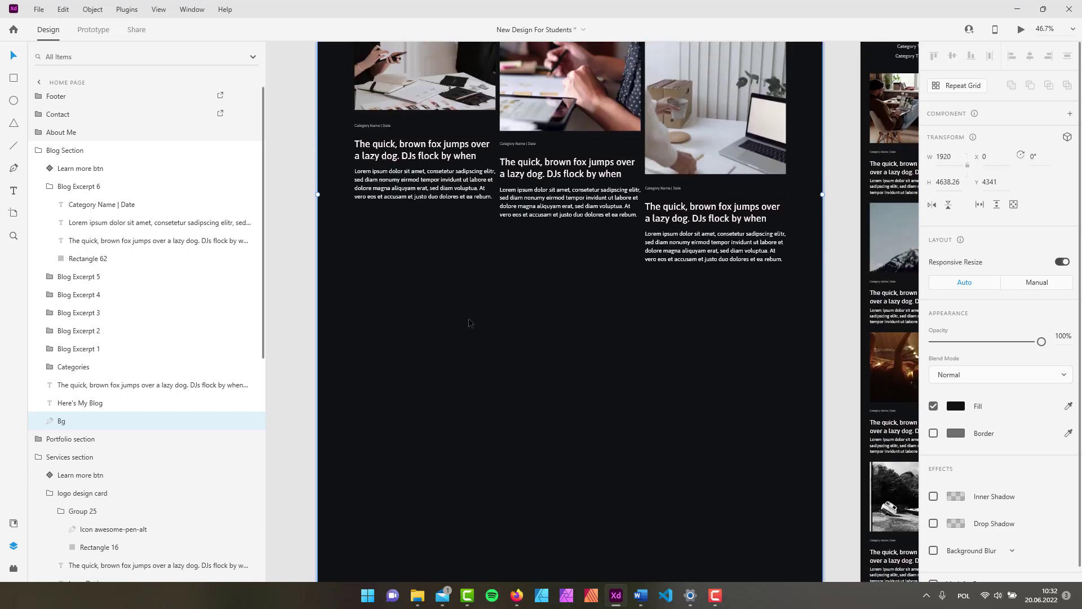
pyautogui.scroll(4, 491, 310)
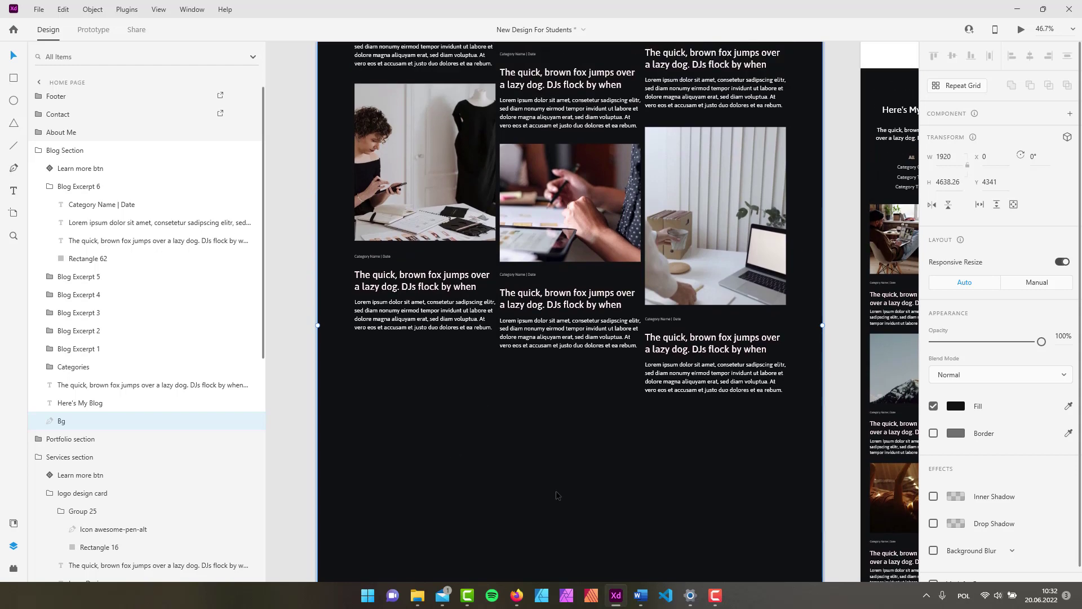
pyautogui.scroll(3, 521, 395)
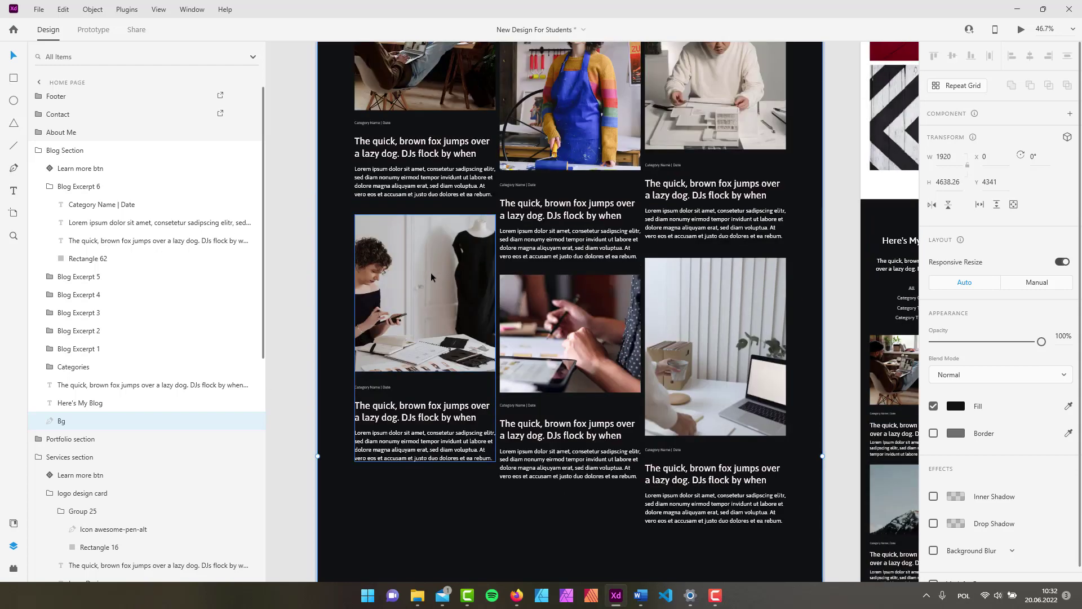
pyautogui.scroll(-3, 433, 285)
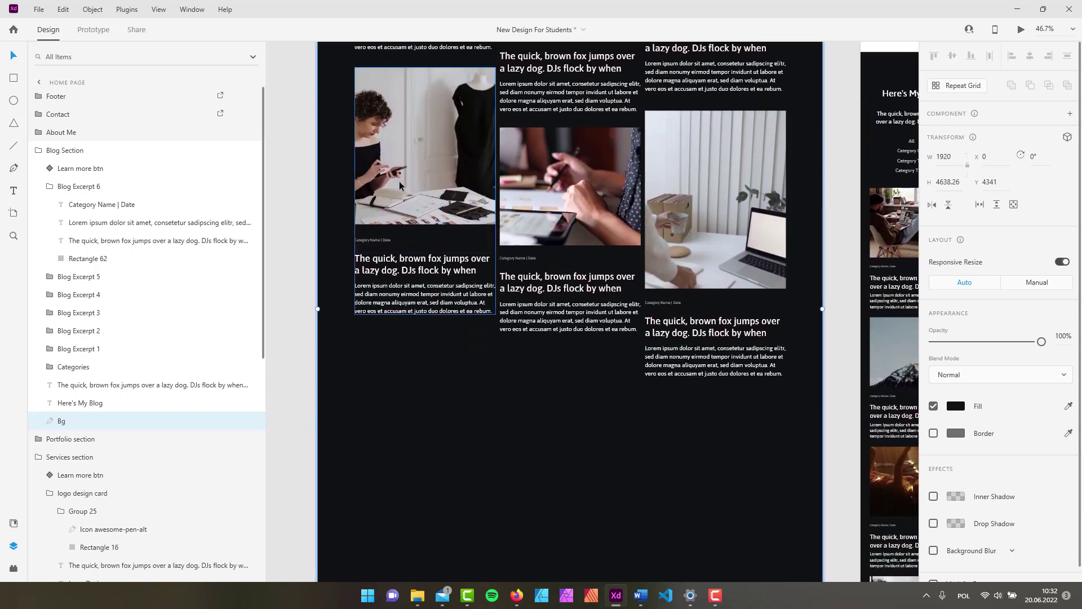
# Draw a white rectangle about 511 by 525 below the first column of blog excerpts
pyautogui.click(13, 78)
pyautogui.scroll(-3, 519, 426)
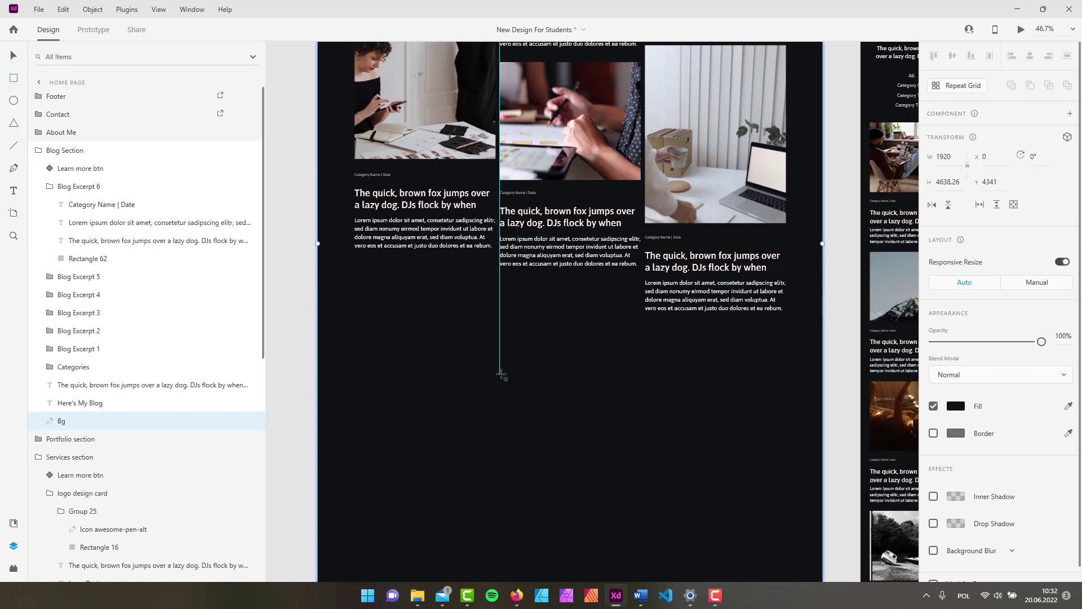
pyautogui.moveTo(360, 280); pyautogui.dragTo(497, 420)
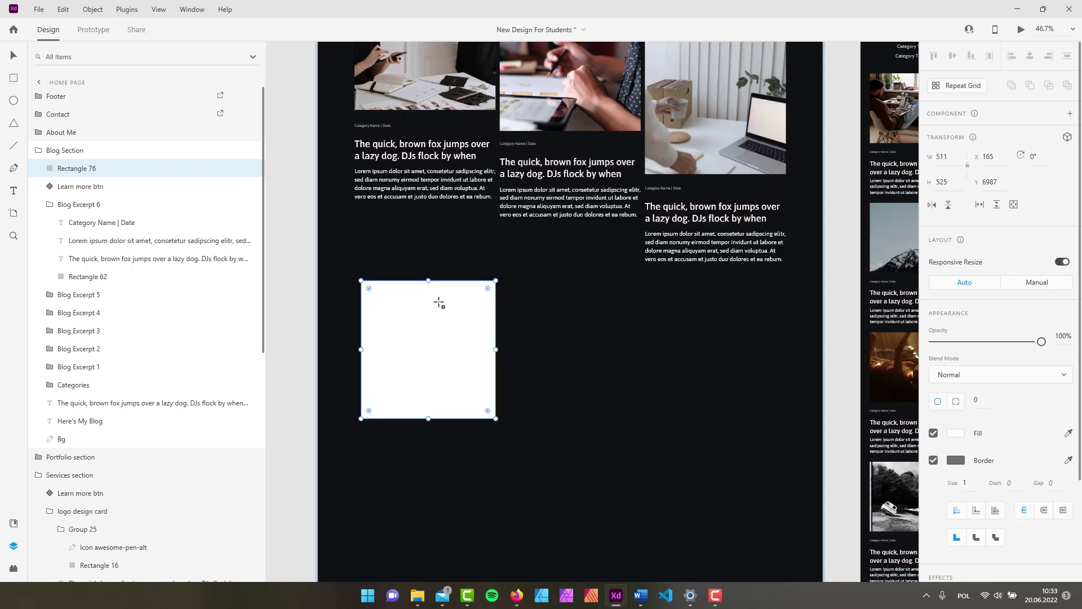
# Try an individual radius on the rectangle's upper-left corner, and round all four corners to 56
pyautogui.moveTo(369, 290); pyautogui.dragTo(406, 328)
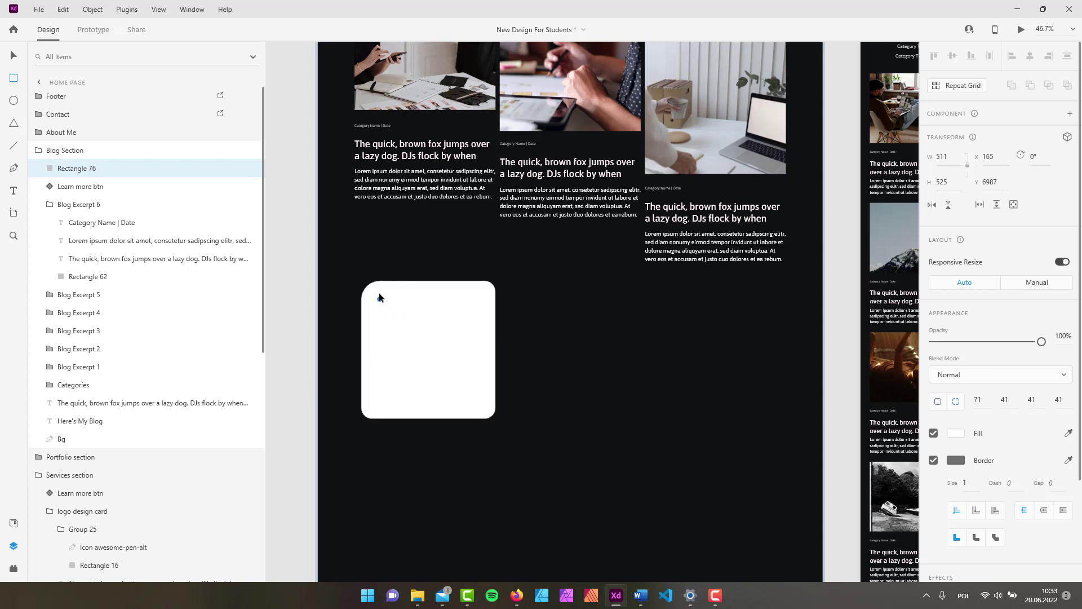
pyautogui.keyDown('alt'); pyautogui.moveTo(376, 292); pyautogui.dragTo(374, 296); pyautogui.keyUp('alt')
pyautogui.keyDown('alt'); pyautogui.moveTo(406, 331); pyautogui.dragTo(372, 292); pyautogui.keyUp('alt')
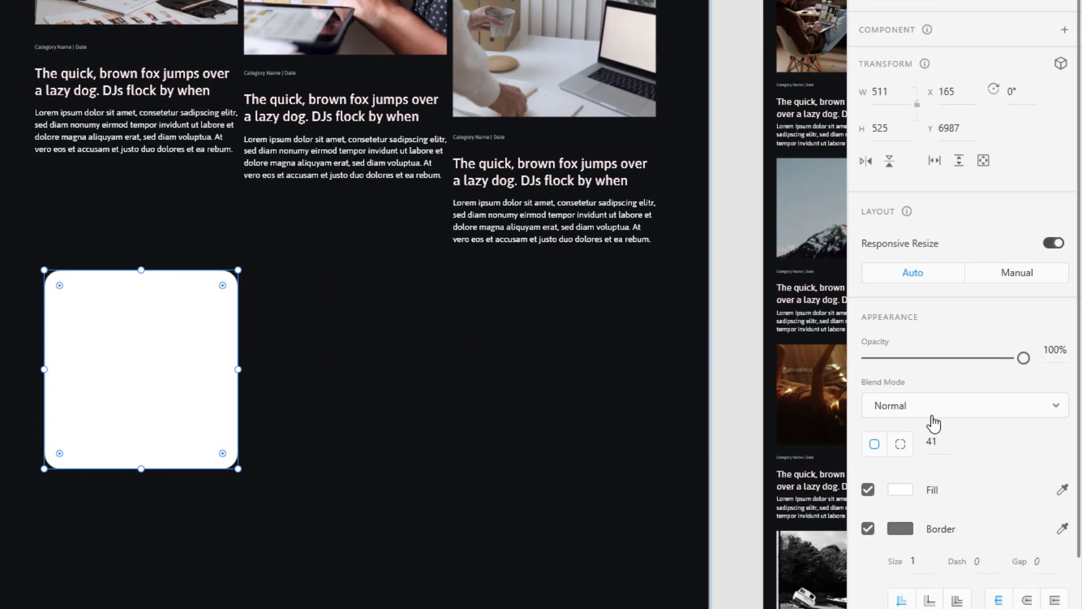
pyautogui.moveTo(224, 286)
pyautogui.mouseDown()
pyautogui.moveTo(216, 292)
pyautogui.moveTo(230, 314)
pyautogui.moveTo(207, 297)
pyautogui.moveTo(222, 287)
pyautogui.moveTo(184, 302)
pyautogui.moveTo(227, 289)
pyautogui.mouseUp()
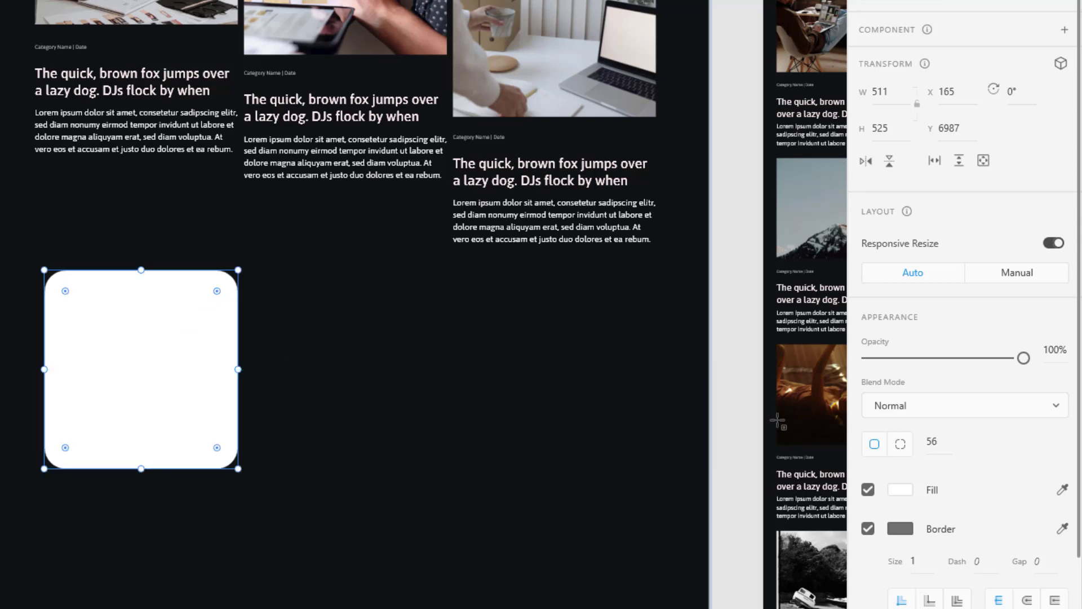
# Give the rectangle a separate radius per corner and set both bottom corners to 0
pyautogui.click(901, 445)
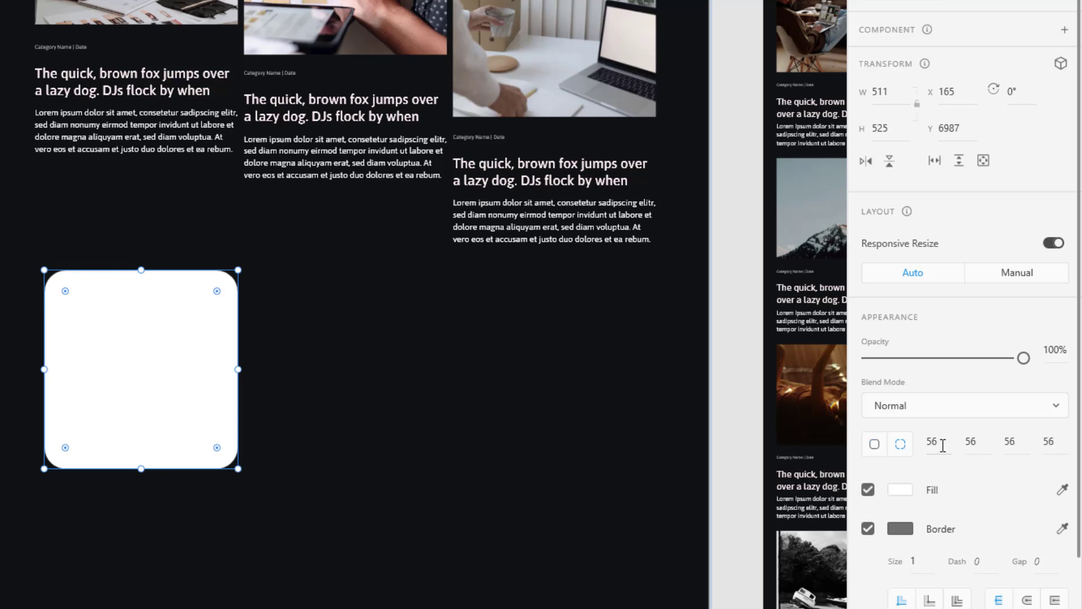
pyautogui.click(963, 440)
pyautogui.press('Tab')
pyautogui.click(1017, 449)
pyautogui.write('0')
pyautogui.press('Tab')
pyautogui.write('0')
pyautogui.click(1018, 445)
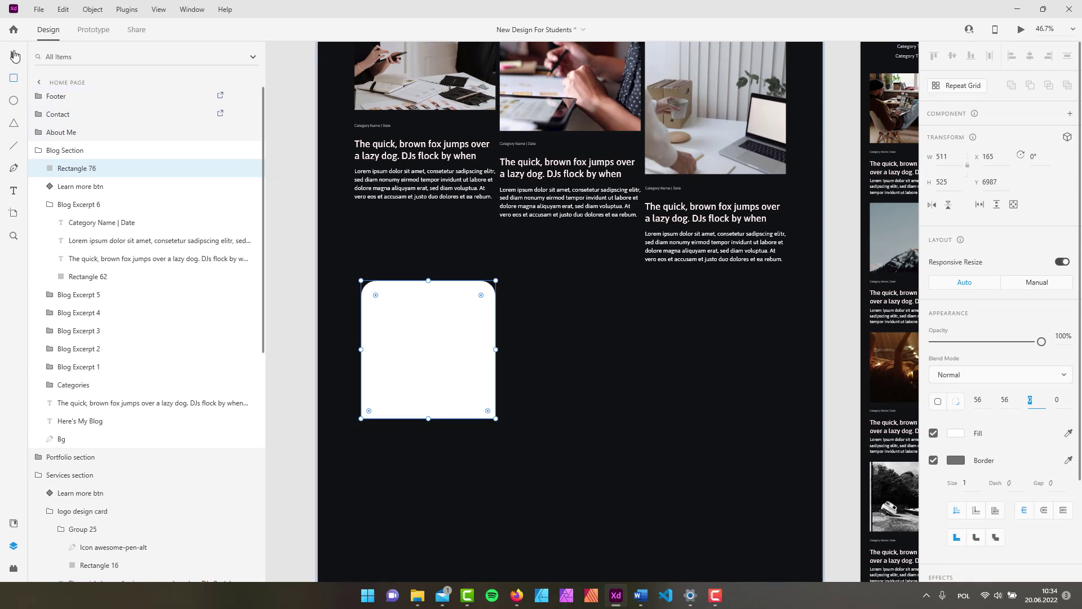
# Try editing the rounded rectangle's path anchor points, and delete the shape
pyautogui.click(13, 56)
pyautogui.doubleClick(428, 340)
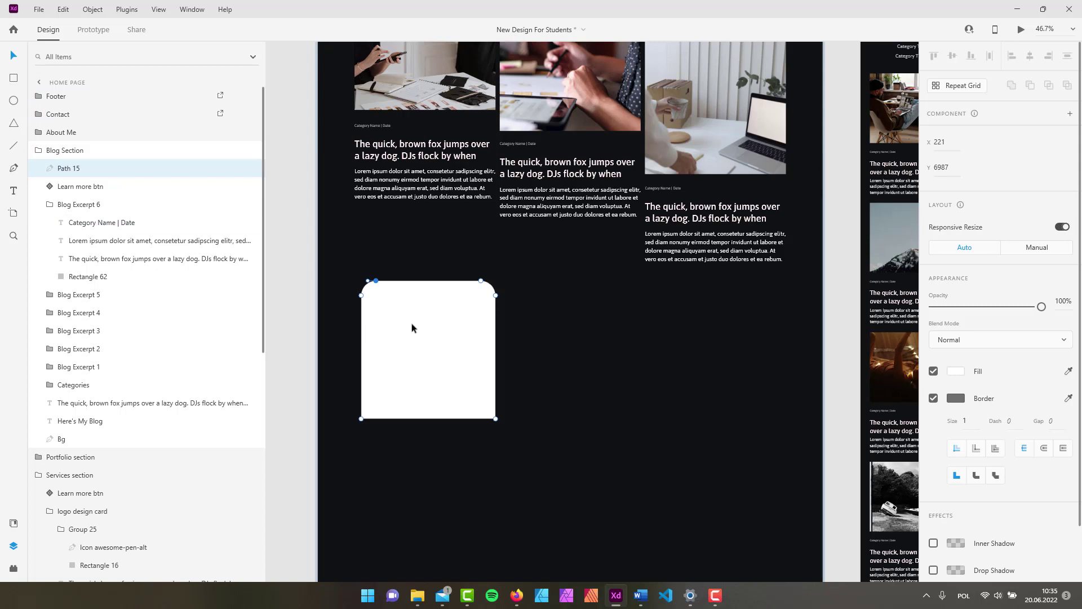
pyautogui.click(451, 318)
pyautogui.click(377, 309)
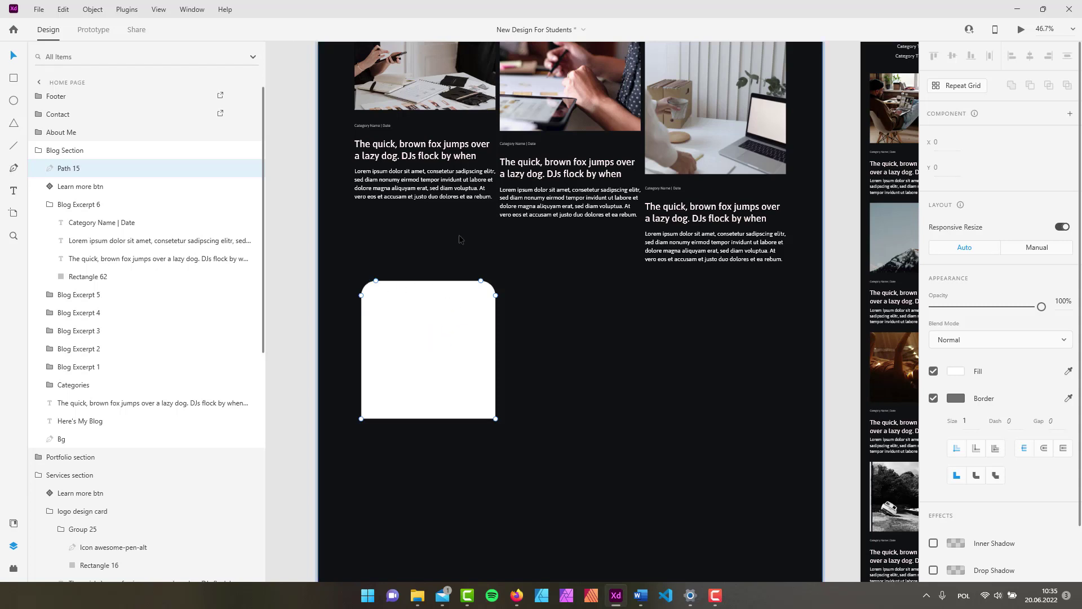
pyautogui.hotkey('ctrl', 'z')
pyautogui.press('Delete')
# Draw a white square about 574 by 574 in the empty area below the blog excerpts
pyautogui.click(13, 78)
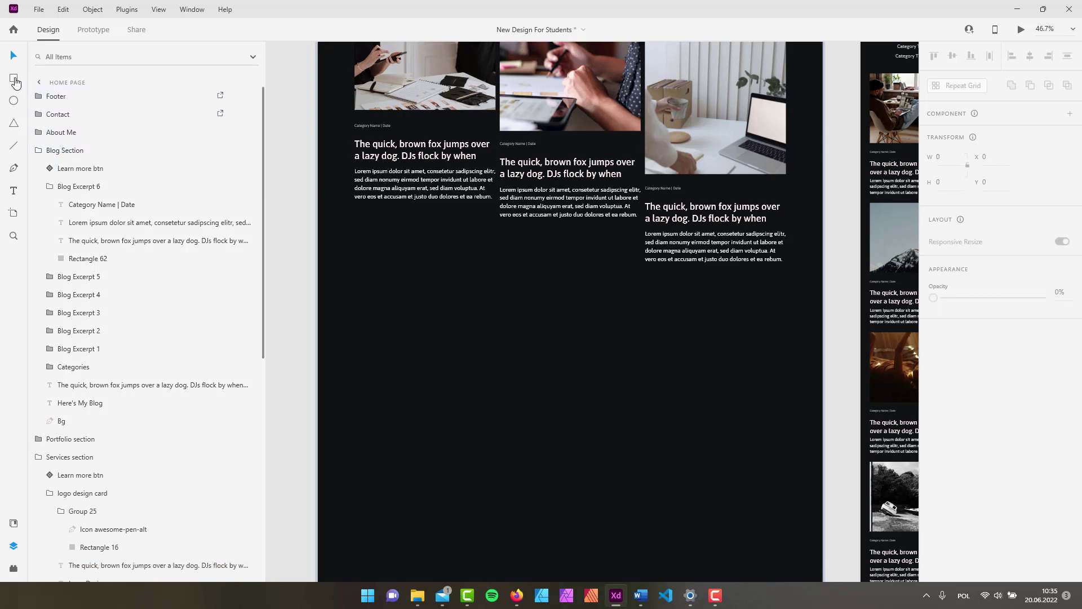
pyautogui.moveTo(425, 290); pyautogui.dragTo(576, 440)
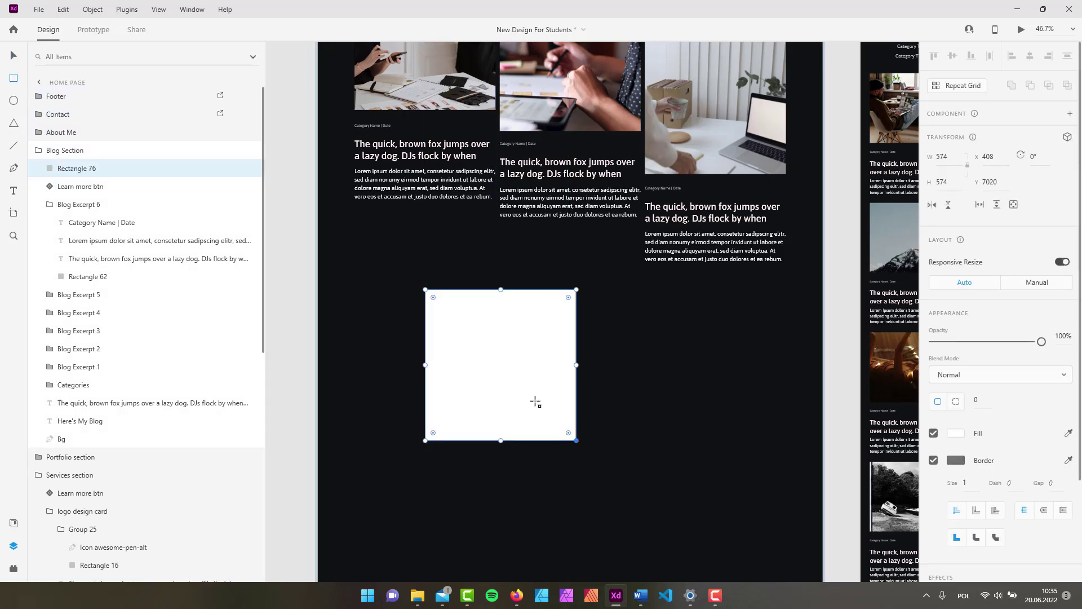
# Convert the square's four corner anchor points to smooth curves and select the resulting rounded shape as a whole
pyautogui.doubleClick(474, 350)
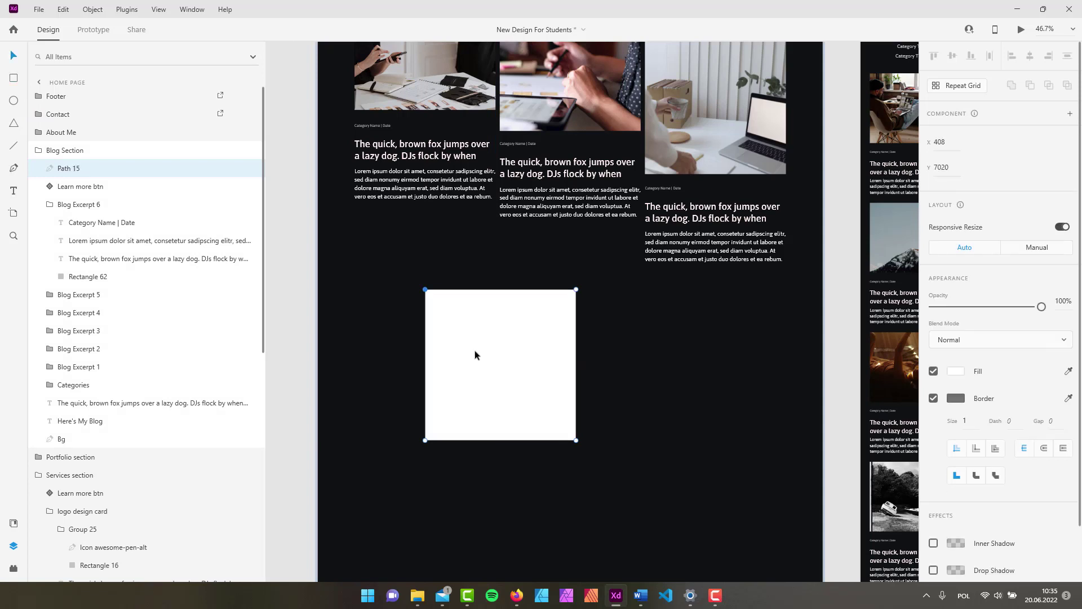
pyautogui.doubleClick(425, 290)
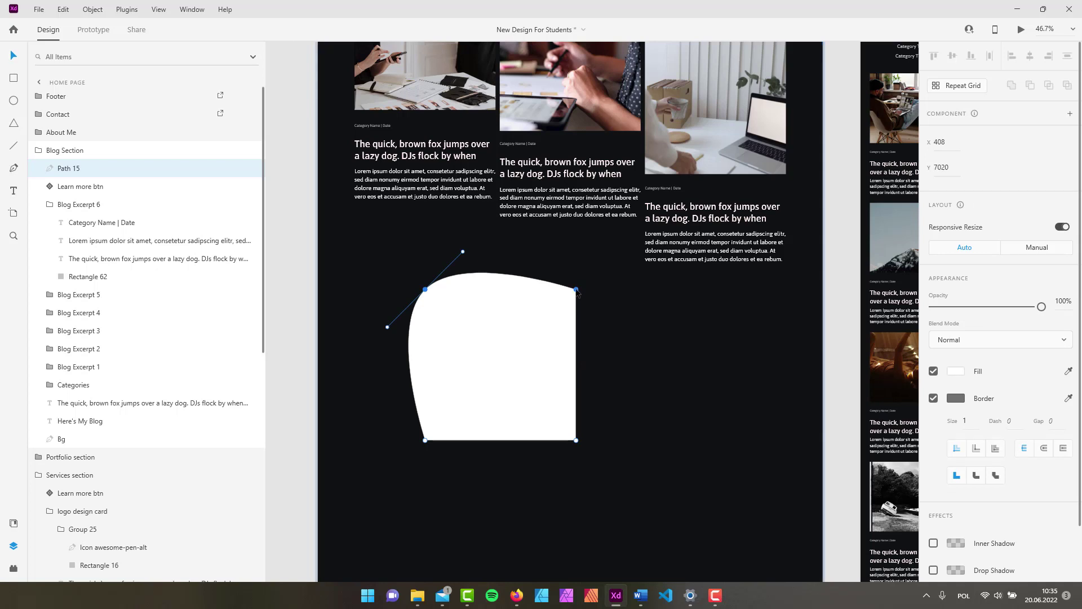
pyautogui.doubleClick(576, 289)
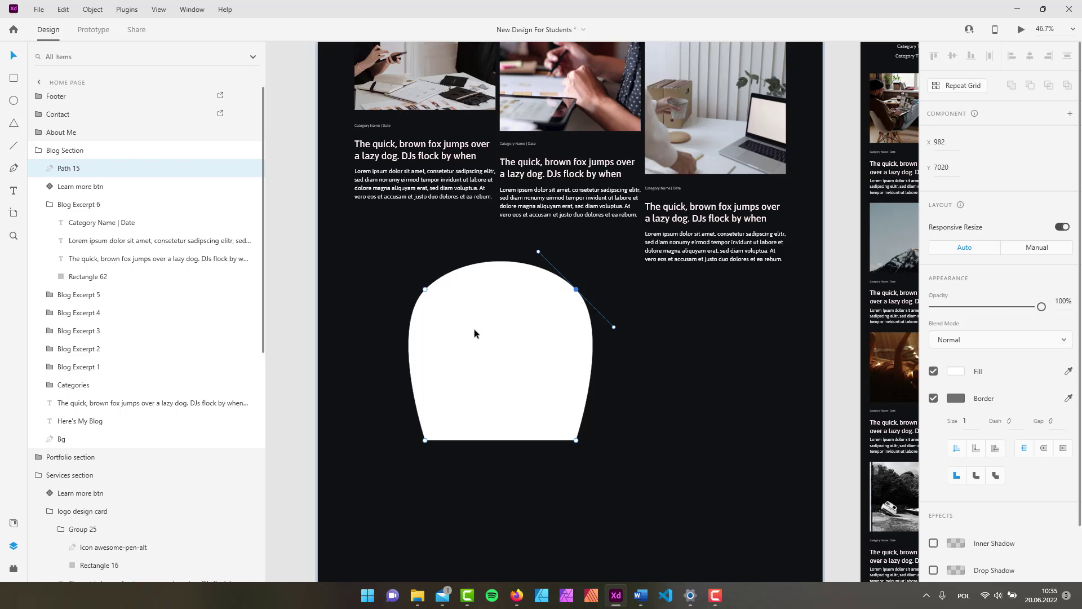
pyautogui.doubleClick(424, 441)
pyautogui.click(576, 441)
pyautogui.doubleClick(576, 440)
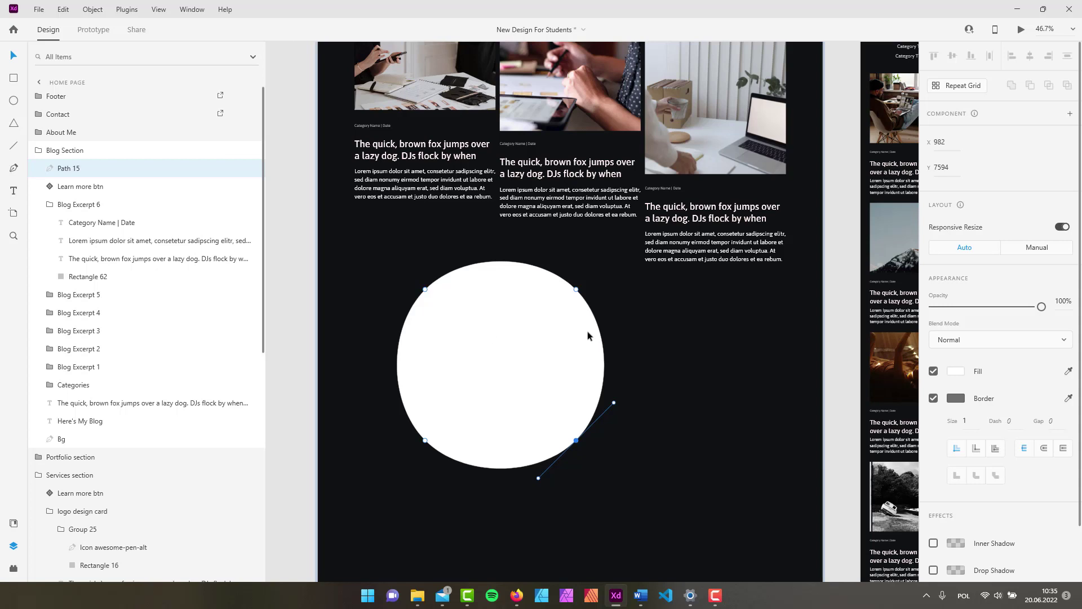
pyautogui.click(607, 328)
pyautogui.click(550, 337)
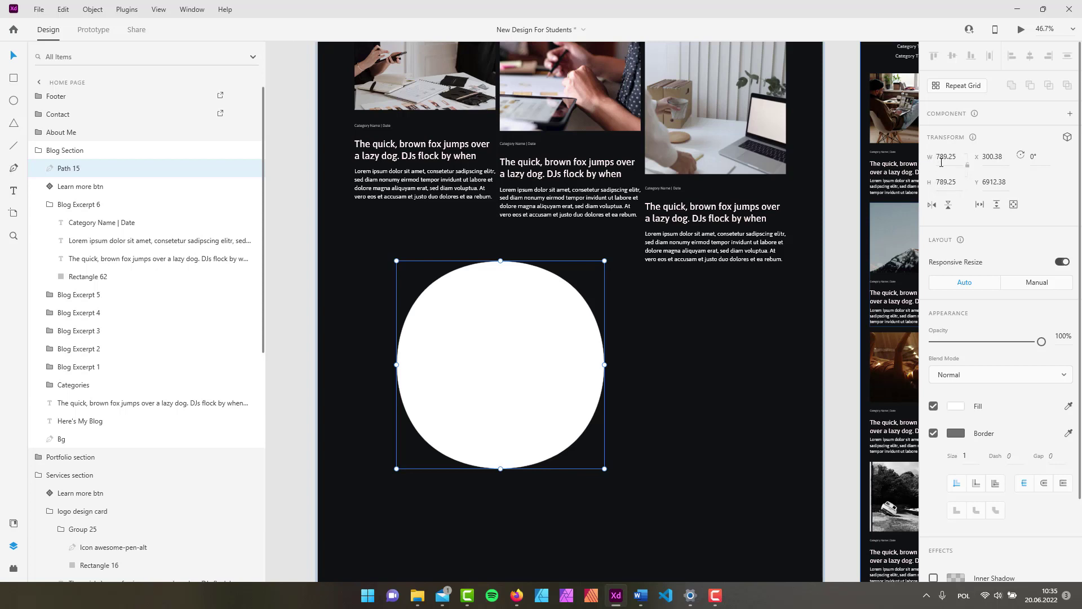
# Edit the rounded white shape's path and convert its four anchor points back to sharp corners
pyautogui.doubleClick(509, 354)
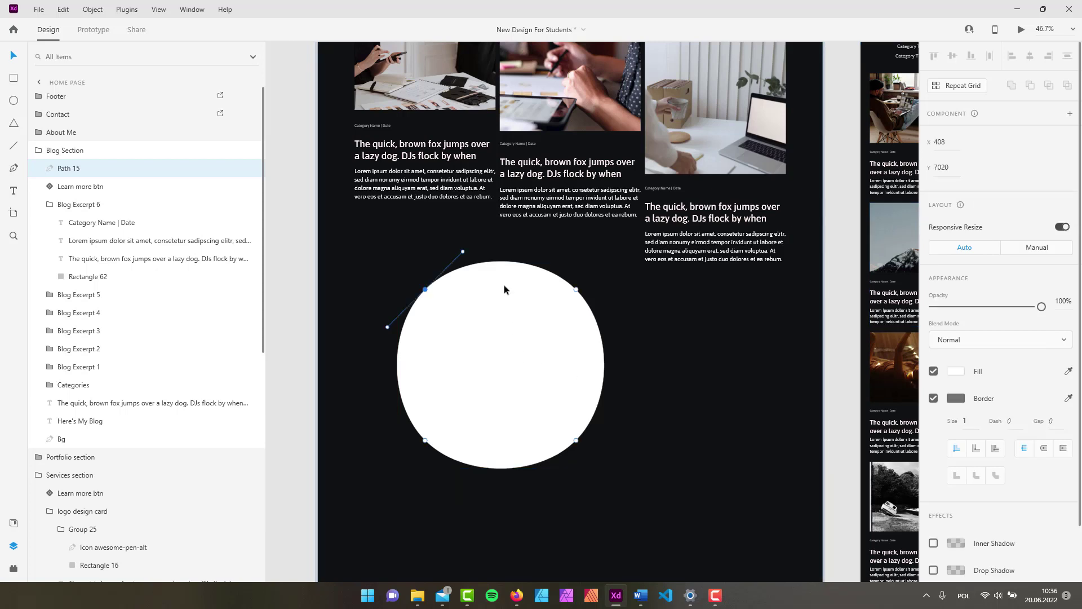
pyautogui.doubleClick(424, 290)
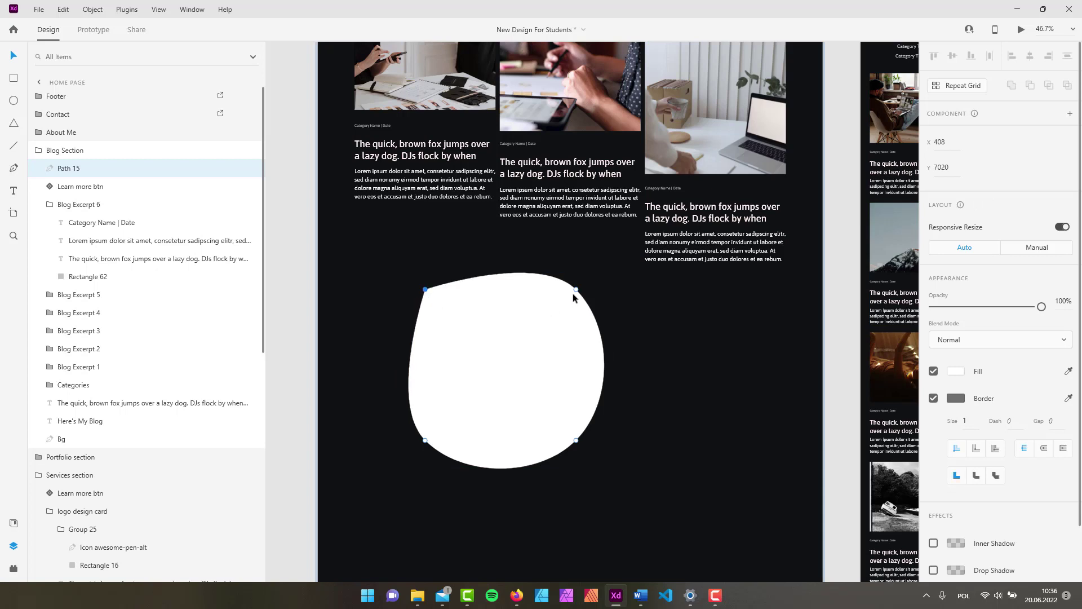
pyautogui.doubleClick(576, 290)
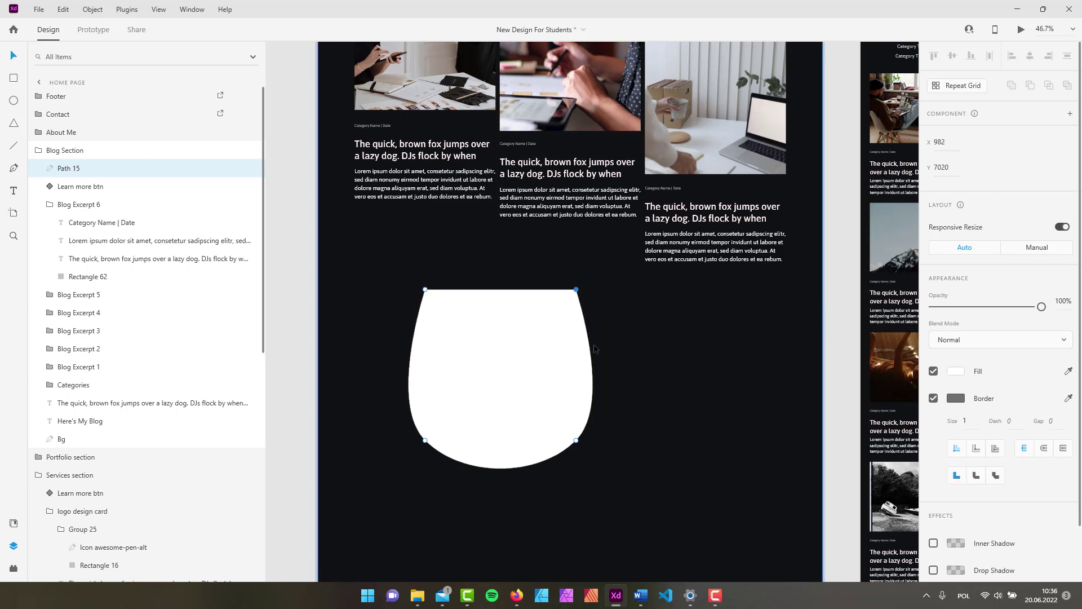
pyautogui.doubleClick(575, 440)
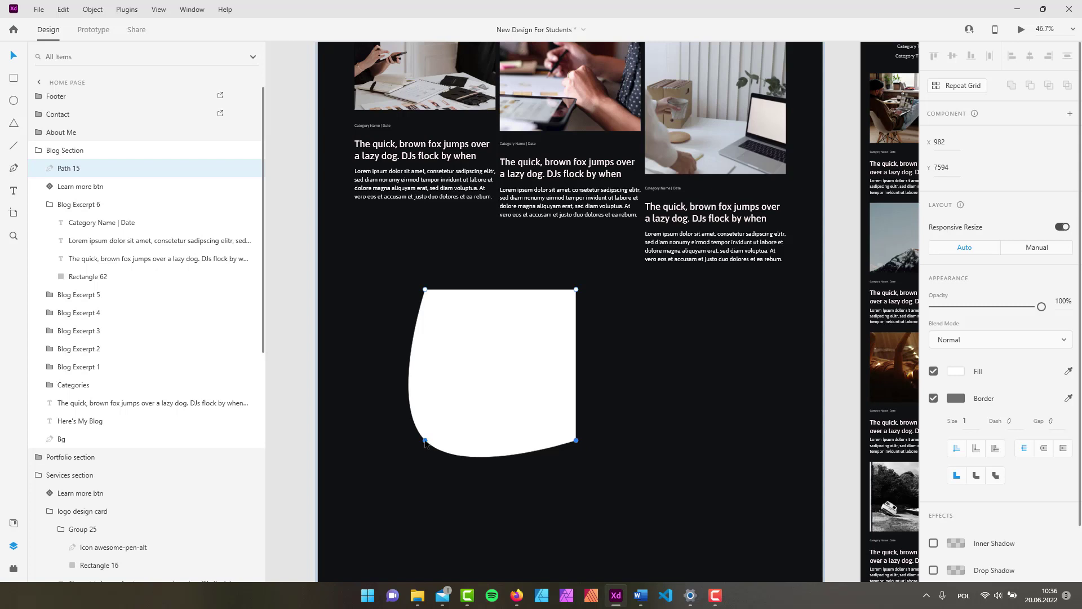
pyautogui.doubleClick(425, 440)
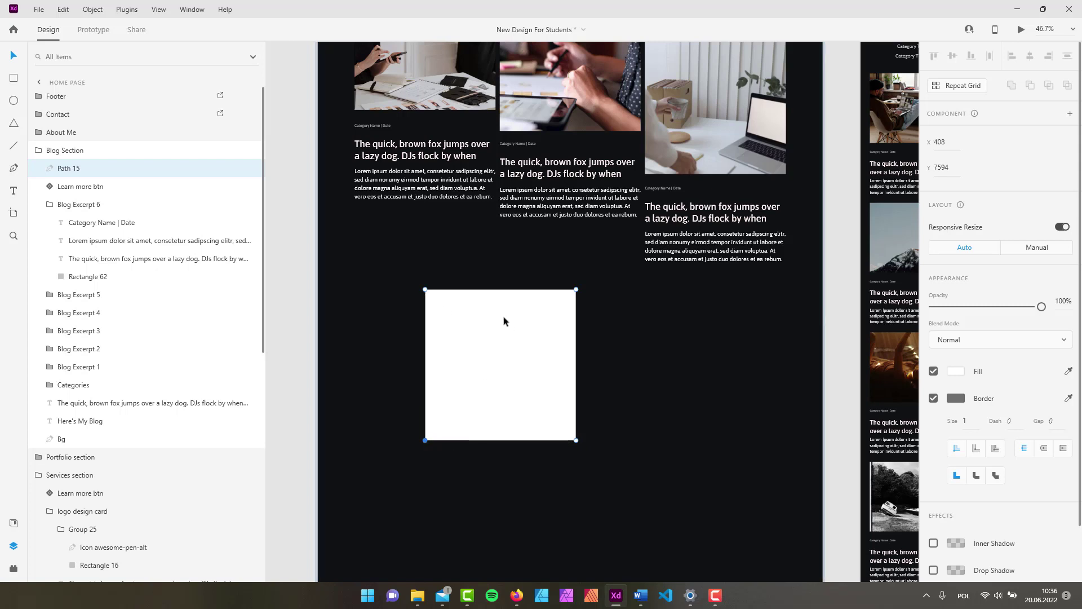
# Delete the white square's anchor points one after another until the whole path is removed
pyautogui.press('Delete')
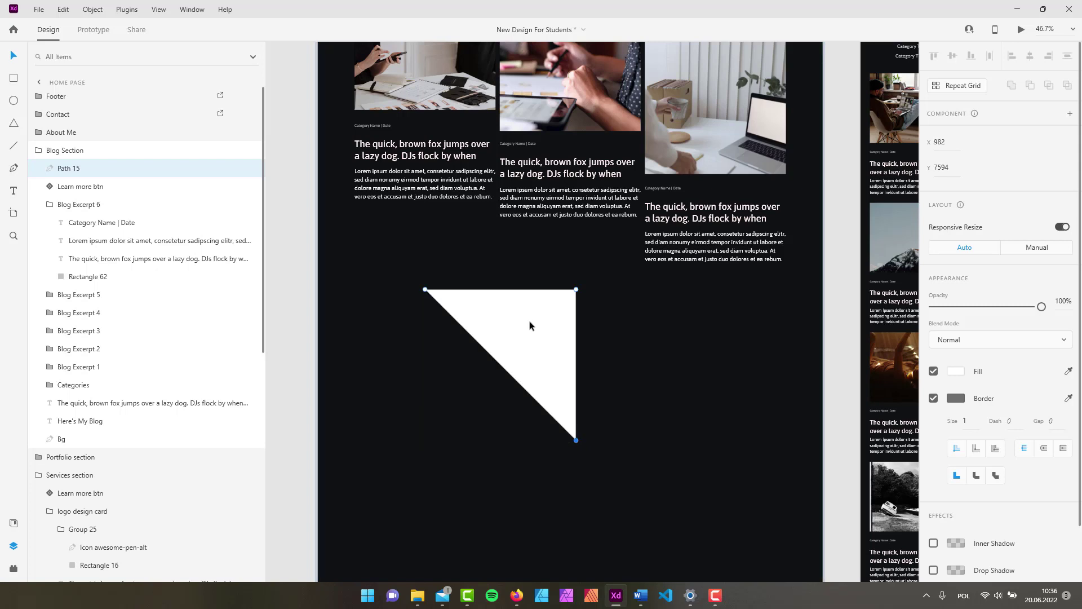
pyautogui.press('Delete')
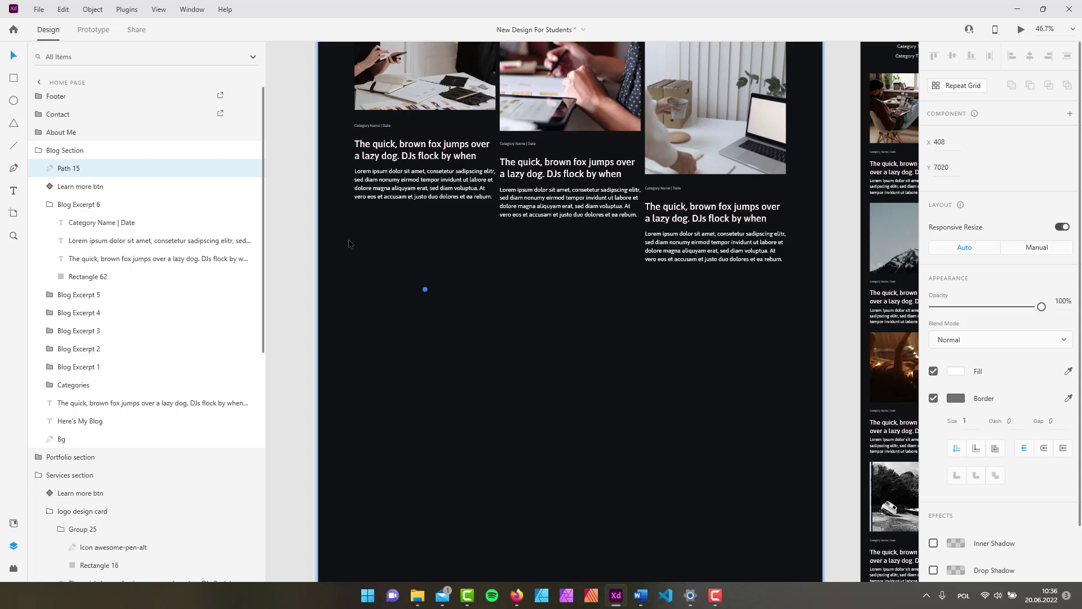
pyautogui.press('Delete')
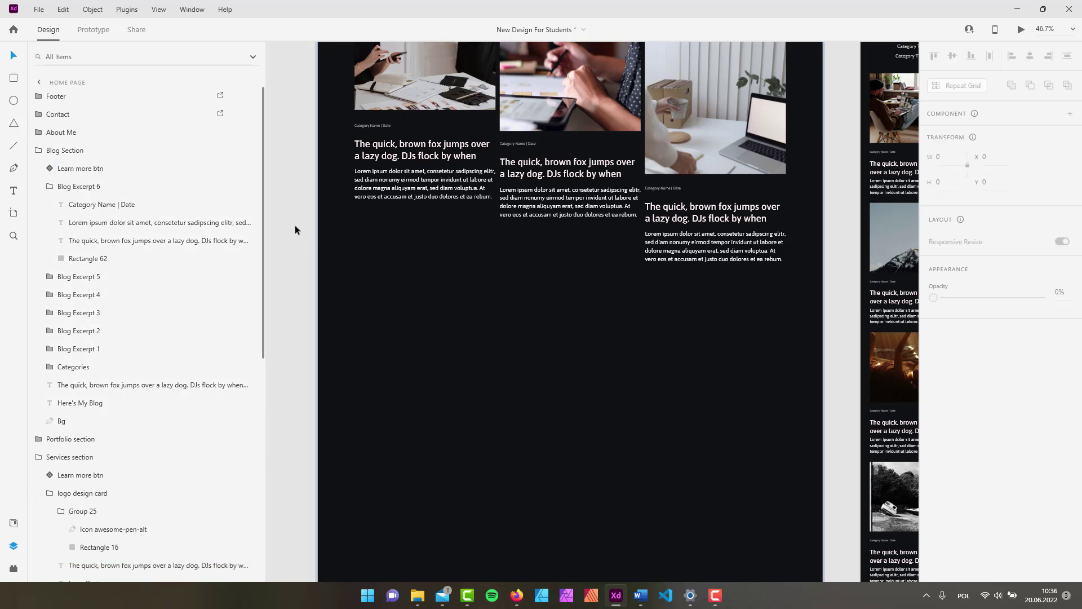
# Select the three blog excerpts in the lowest row and duplicate them as a new row directly beneath
pyautogui.scroll(3, 419, 395)
pyautogui.scroll(1, 419, 451)
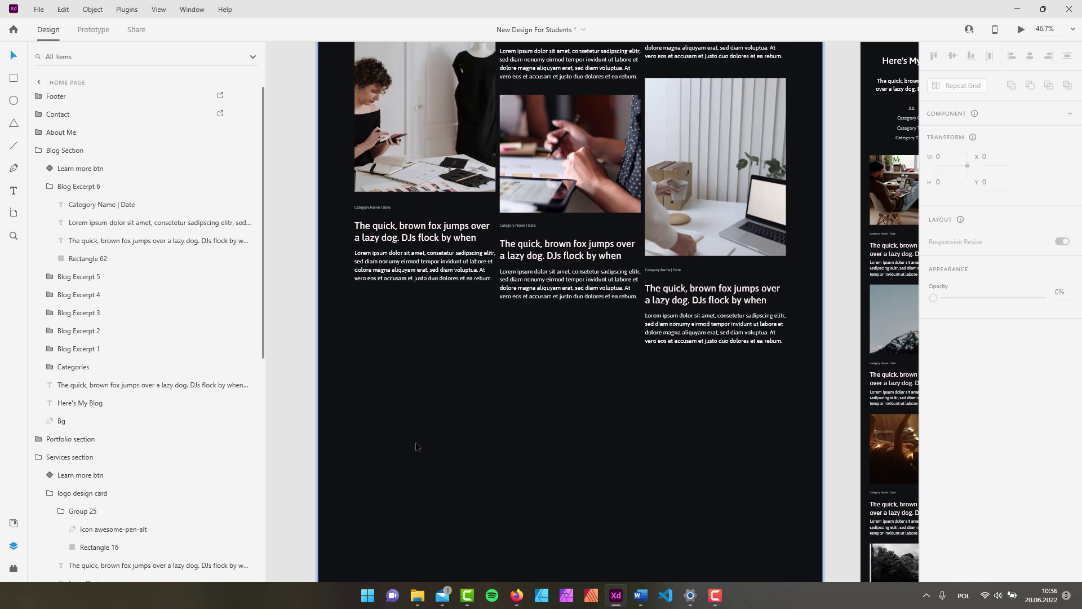
pyautogui.scroll(1, 427, 495)
pyautogui.scroll(7, 565, 427)
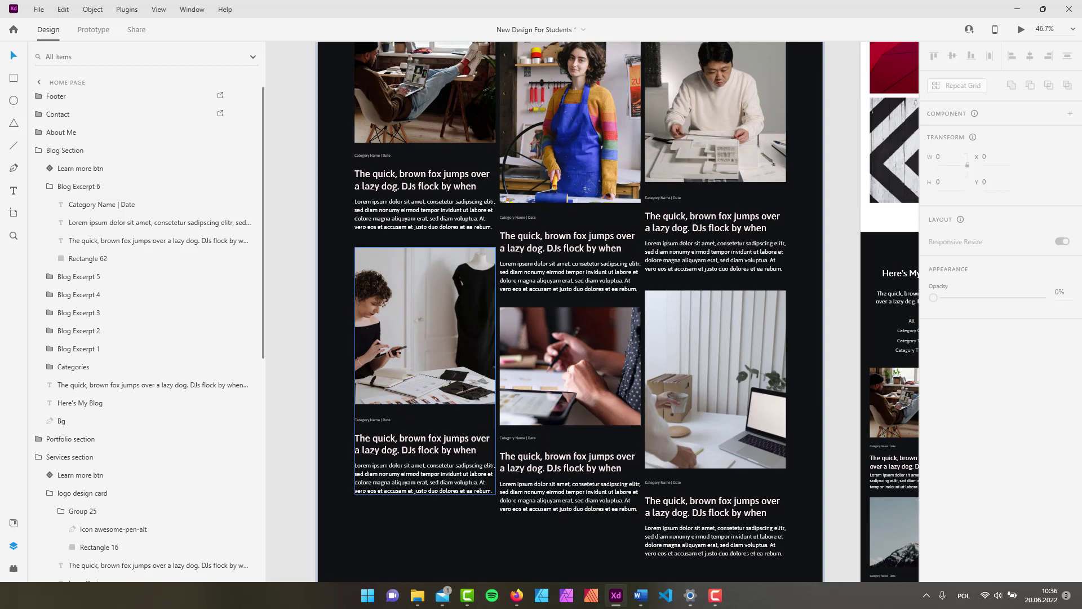
pyautogui.scroll(-3, 406, 270)
pyautogui.click(420, 226)
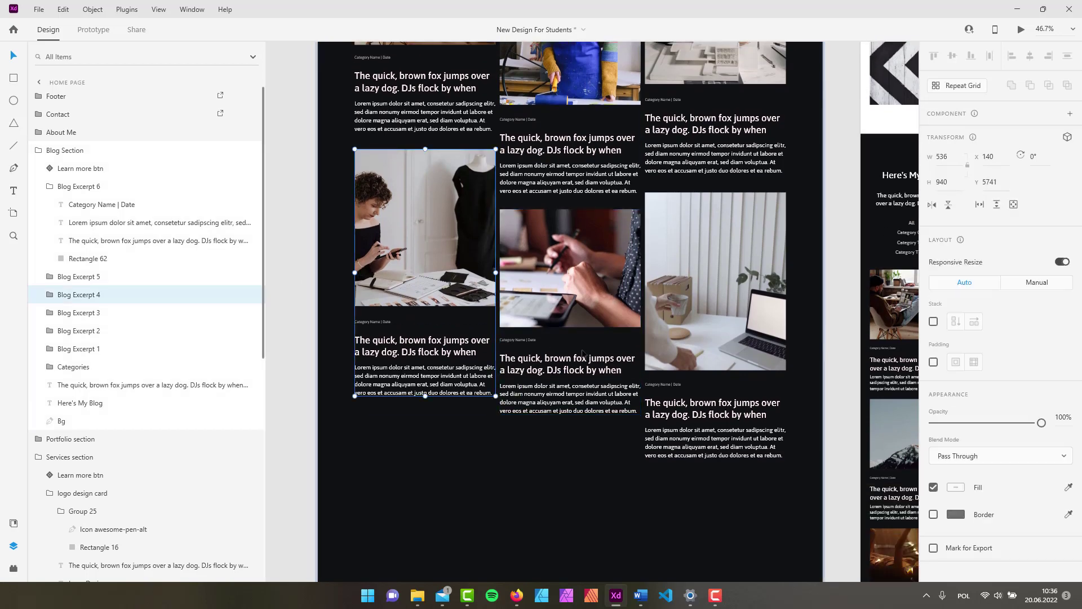
pyautogui.keyDown('shift'); pyautogui.click(603, 261); pyautogui.keyUp('shift')
pyautogui.keyDown('shift'); pyautogui.click(738, 258); pyautogui.keyUp('shift')
pyautogui.scroll(-3, 440, 200)
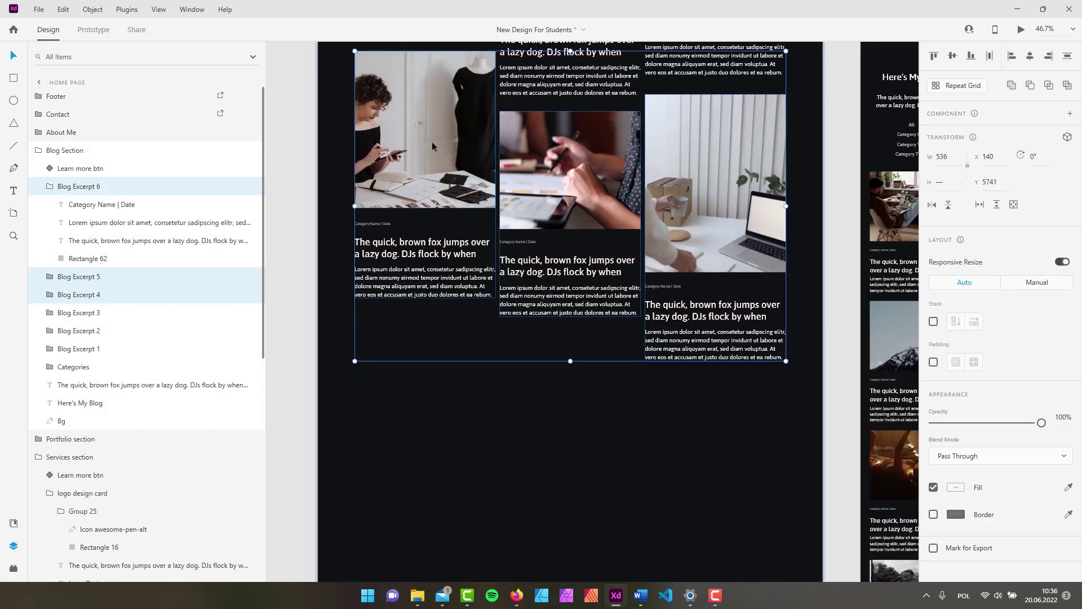
pyautogui.moveTo(434, 107); pyautogui.dragTo(472, 368)
# Even out the gaps above the copied excerpts by moving the laptop excerpt slightly down and the middle excerpt up
pyautogui.click(730, 392)
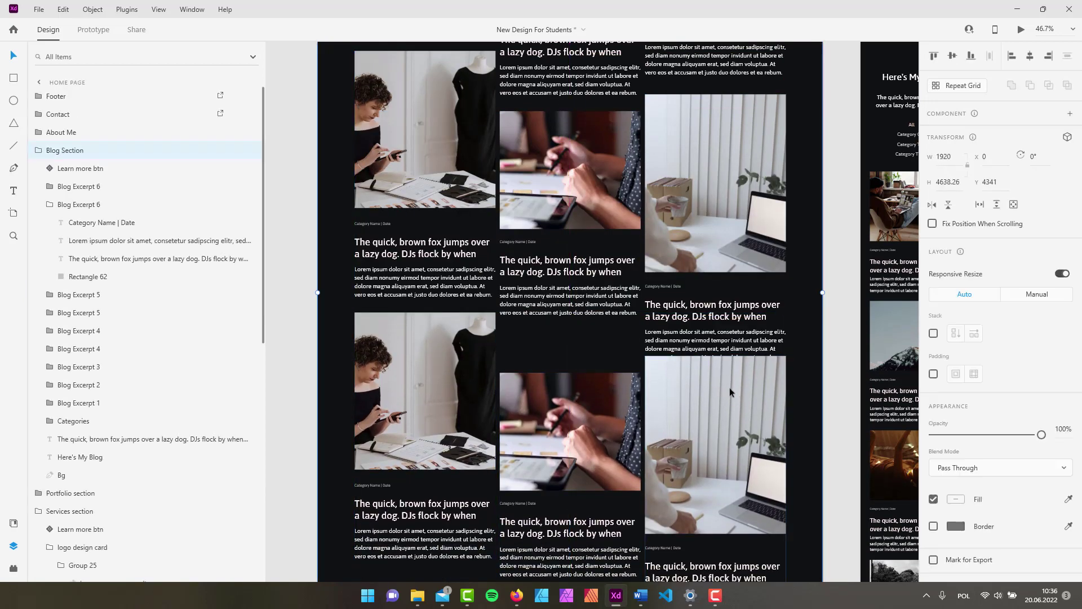
pyautogui.doubleClick(726, 383)
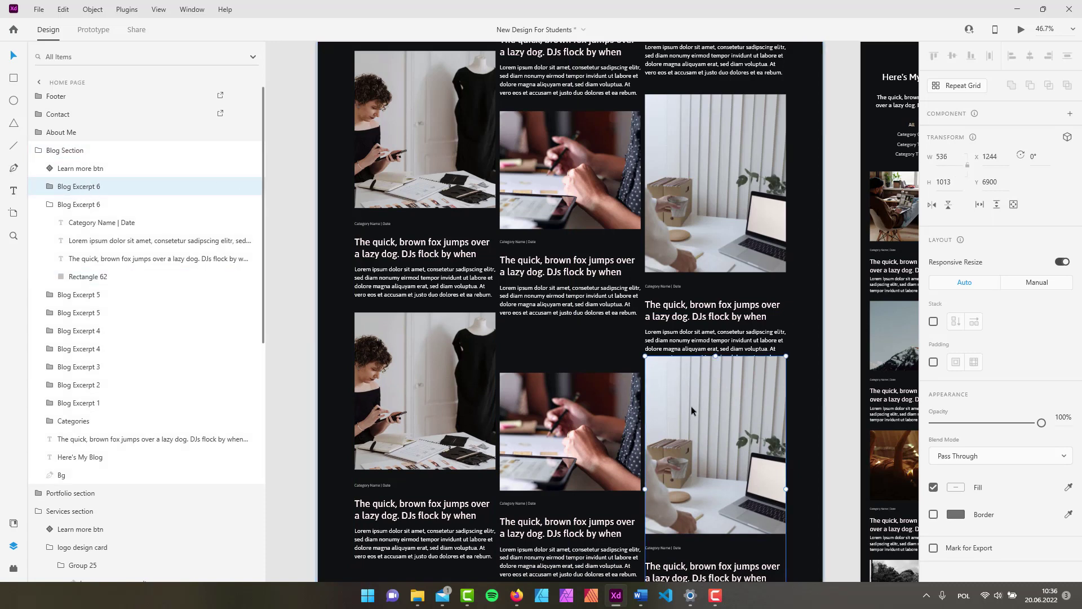
pyautogui.moveTo(715, 393)
pyautogui.mouseDown()
pyautogui.moveTo(725, 404)
pyautogui.moveTo(717, 414)
pyautogui.mouseUp()
pyautogui.moveTo(605, 415); pyautogui.dragTo(577, 381)
pyautogui.click(427, 381)
pyautogui.click(286, 314)
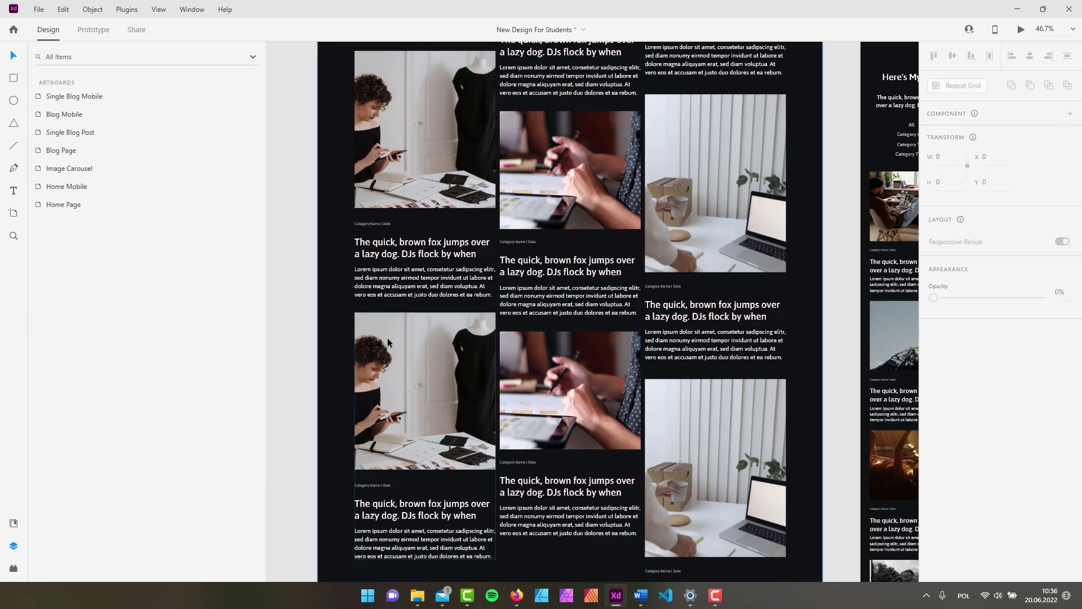
# Delete the image from each of the three copied blog excerpts, keeping their text
pyautogui.click(387, 338)
pyautogui.doubleClick(387, 337)
pyautogui.press('Delete')
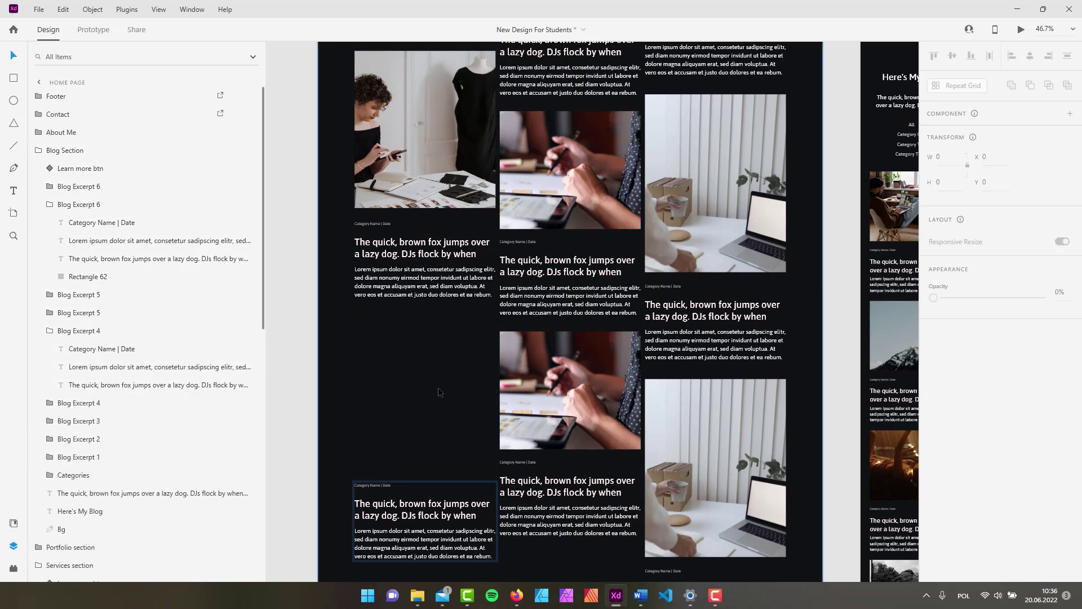
pyautogui.click(540, 380)
pyautogui.doubleClick(540, 380)
pyautogui.press('Delete')
pyautogui.doubleClick(682, 404)
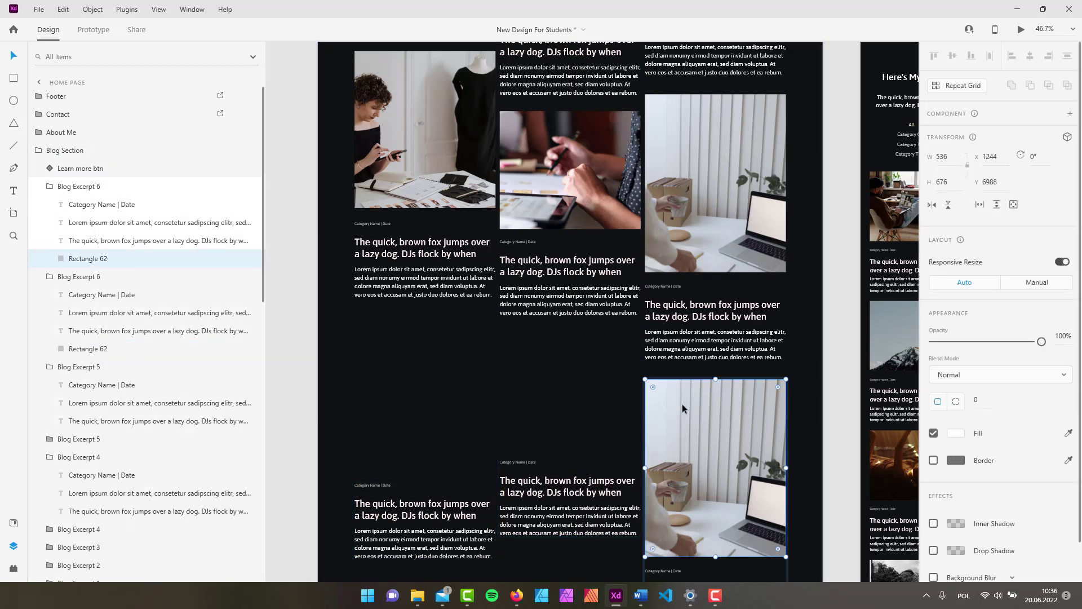
pyautogui.press('Delete')
# Draw a rectangle about 527 by 572 above the first copied excerpt's text and fill it with the JPG photo from File Explorer's Assets folder
pyautogui.click(13, 78)
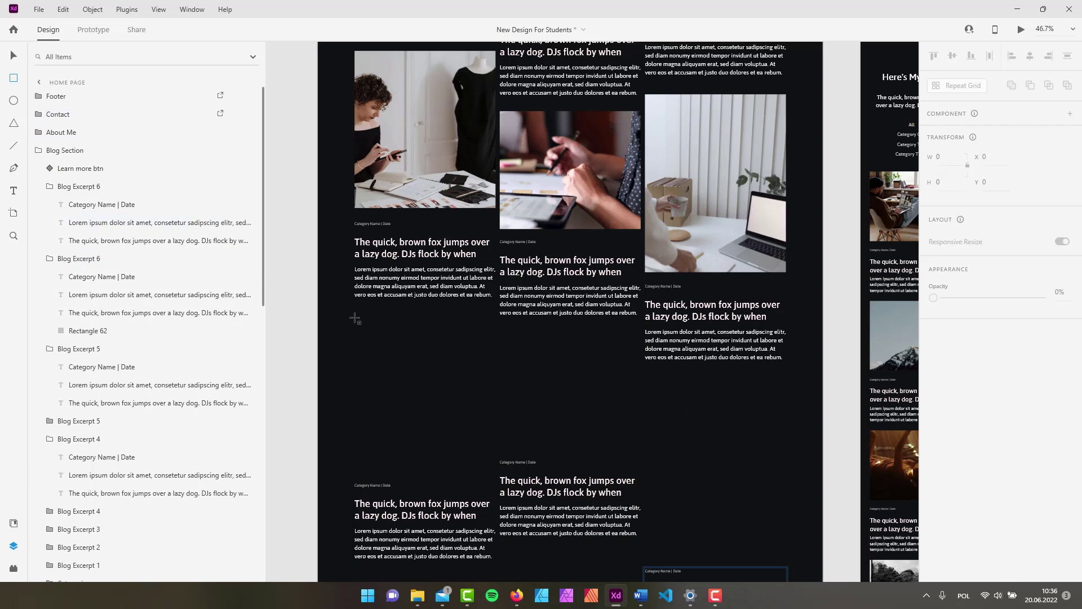
pyautogui.moveTo(355, 319); pyautogui.dragTo(494, 470)
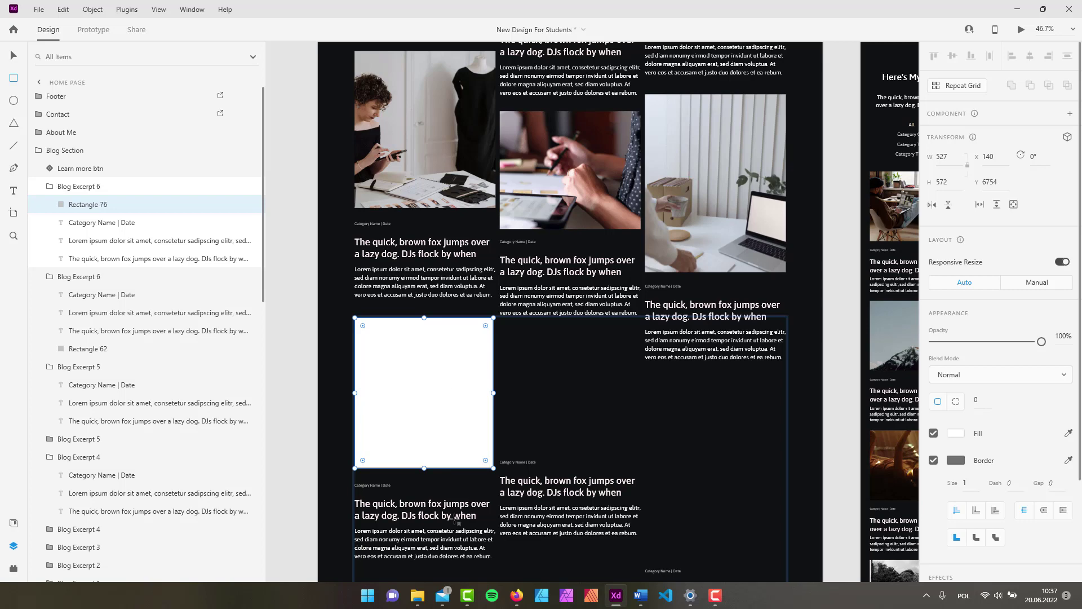
pyautogui.click(417, 594)
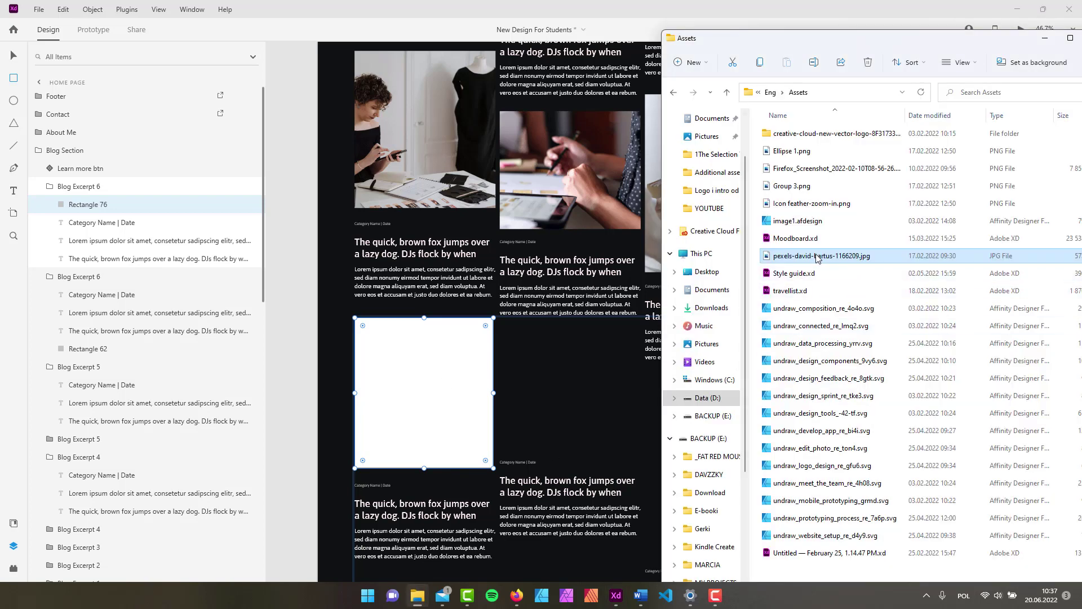
pyautogui.moveTo(811, 258); pyautogui.dragTo(431, 377)
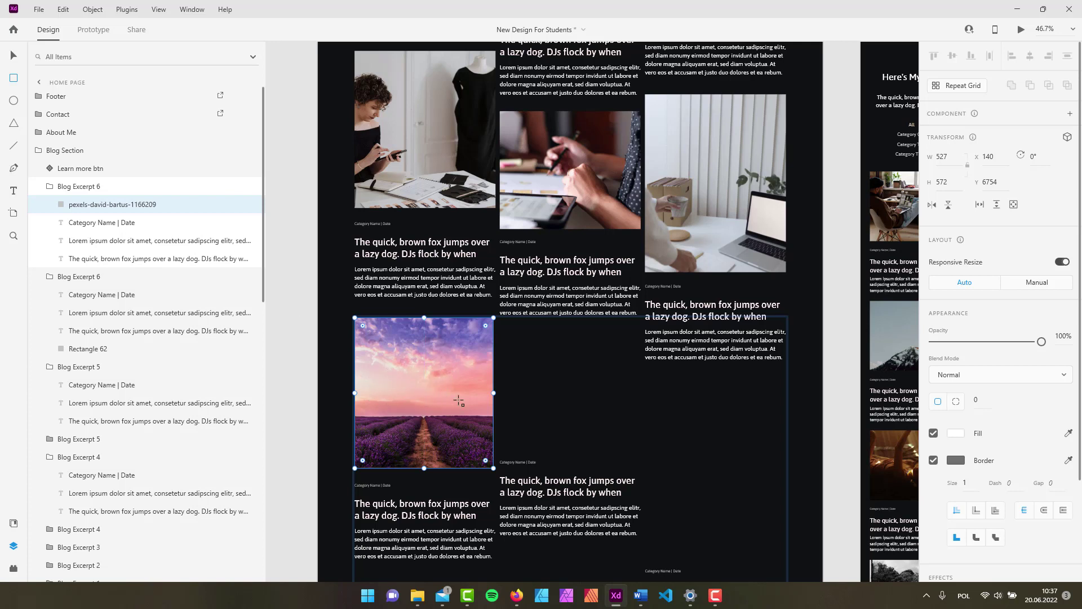
# Enlarge the lavender field photo inside its rectangle and reposition it so the path through the field is centred in the frame
pyautogui.click(13, 56)
pyautogui.doubleClick(434, 357)
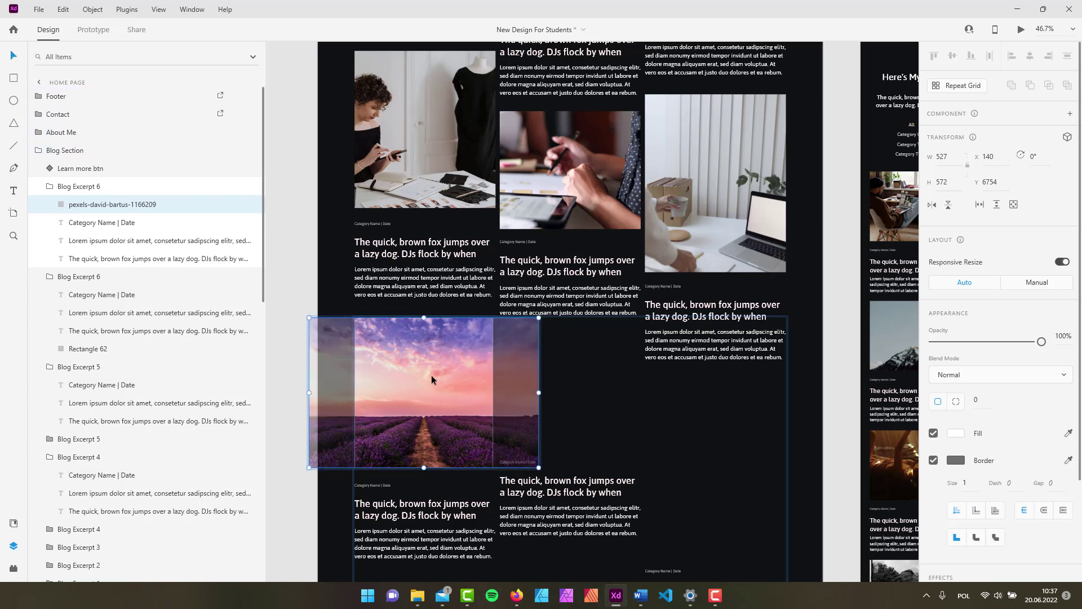
pyautogui.moveTo(431, 374); pyautogui.dragTo(465, 381)
pyautogui.moveTo(554, 459); pyautogui.dragTo(538, 449)
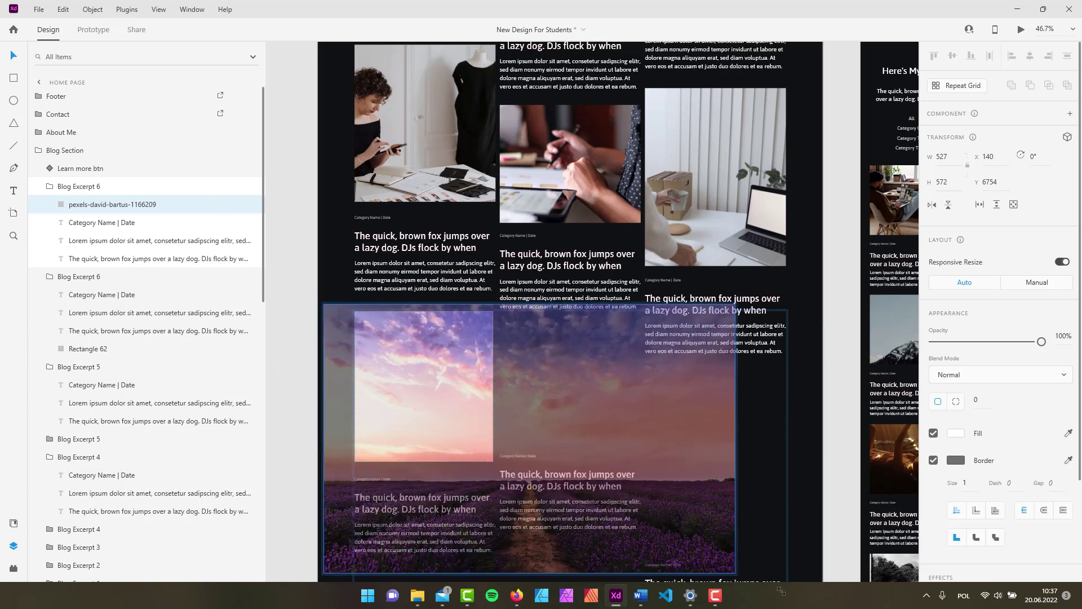
pyautogui.scroll(-3, 555, 407)
pyautogui.moveTo(536, 372); pyautogui.dragTo(593, 410)
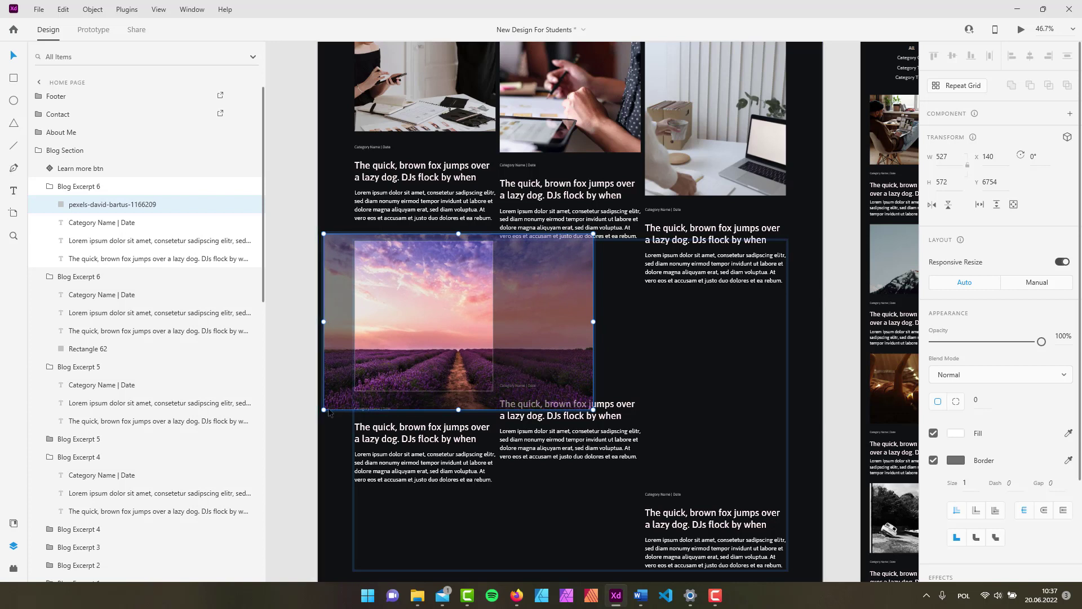
pyautogui.moveTo(325, 409); pyautogui.dragTo(339, 399)
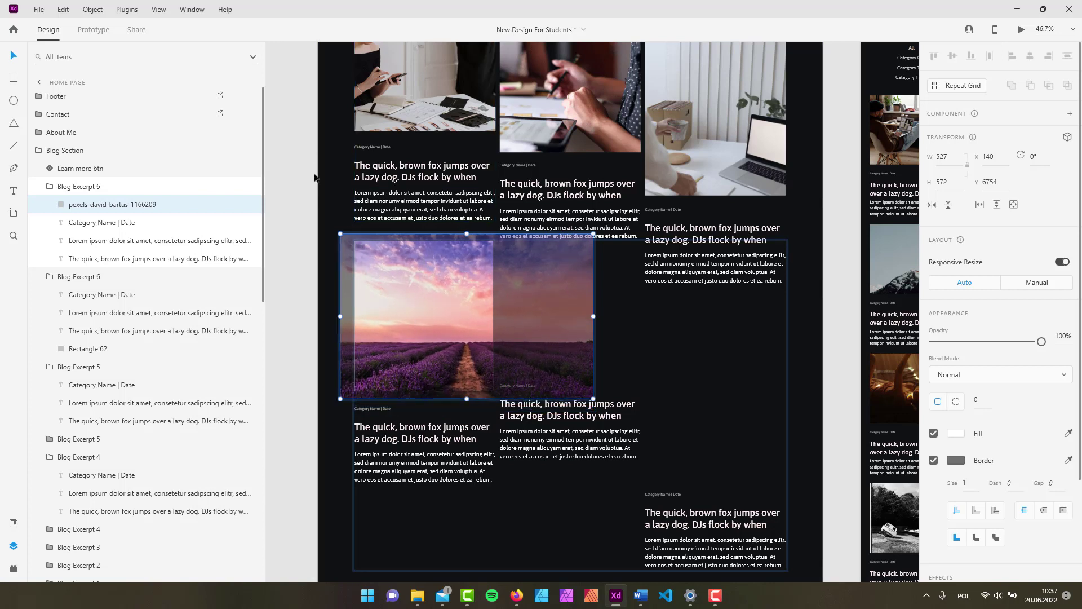
pyautogui.moveTo(537, 298); pyautogui.dragTo(494, 301)
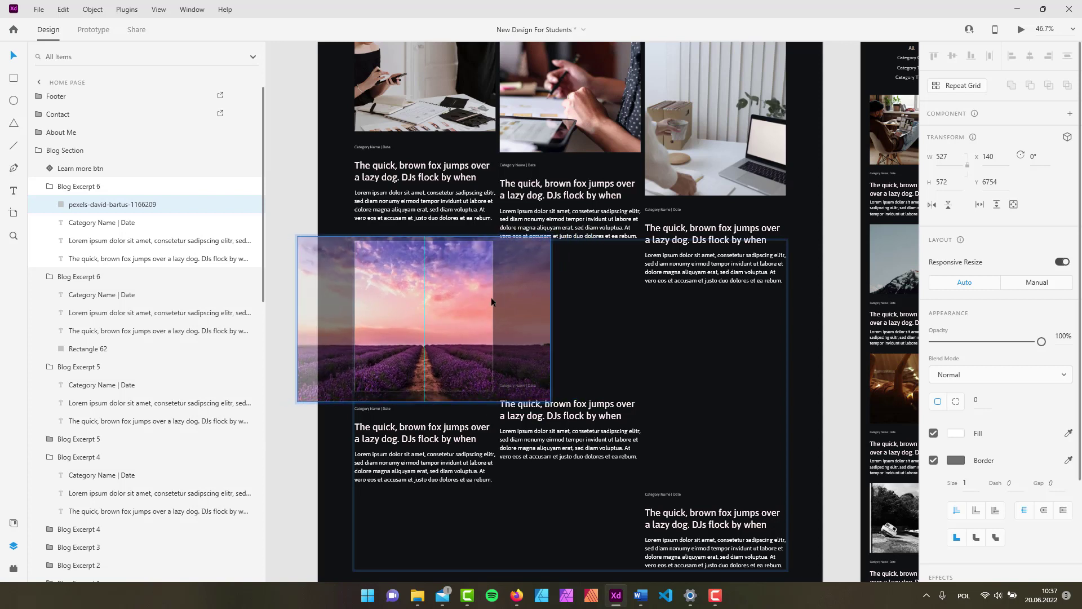
pyautogui.click(299, 169)
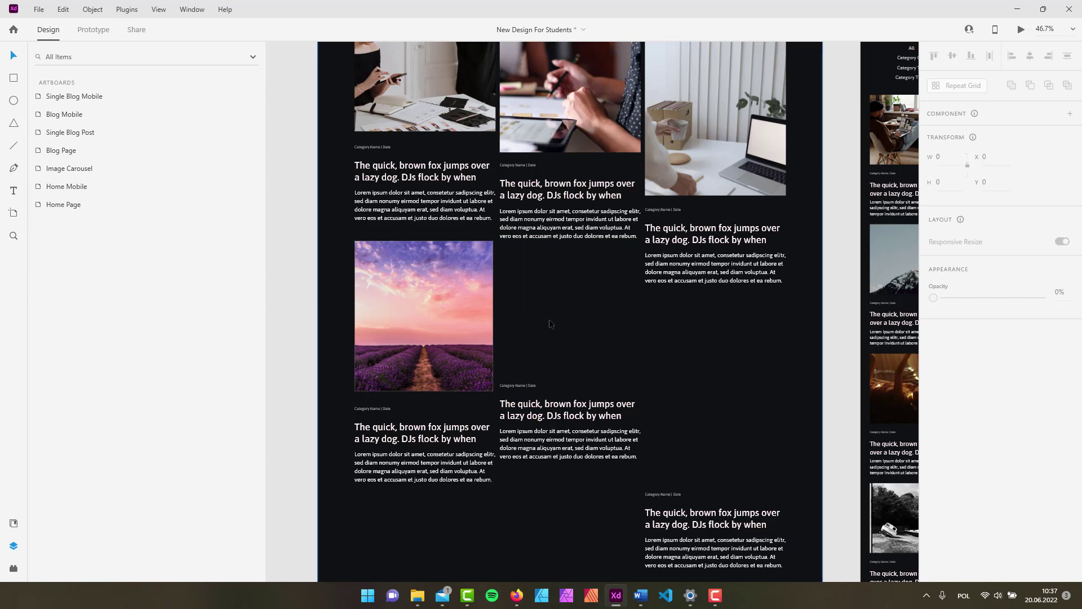
# Draw a rectangle above the middle copied excerpt's text and widen it to about 536 by 472 to match the column
pyautogui.click(429, 276)
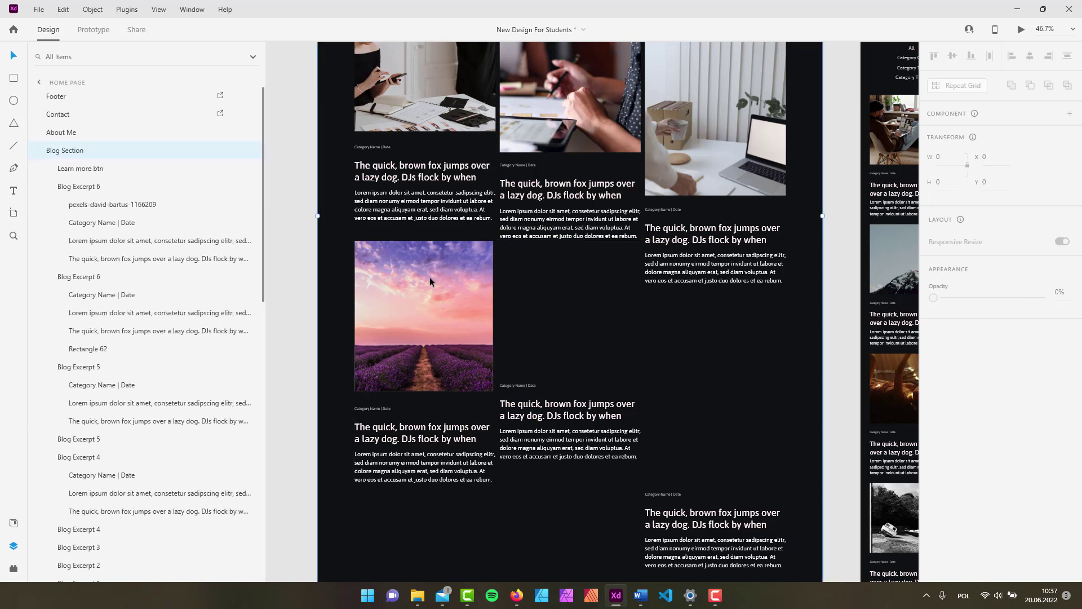
pyautogui.click(13, 78)
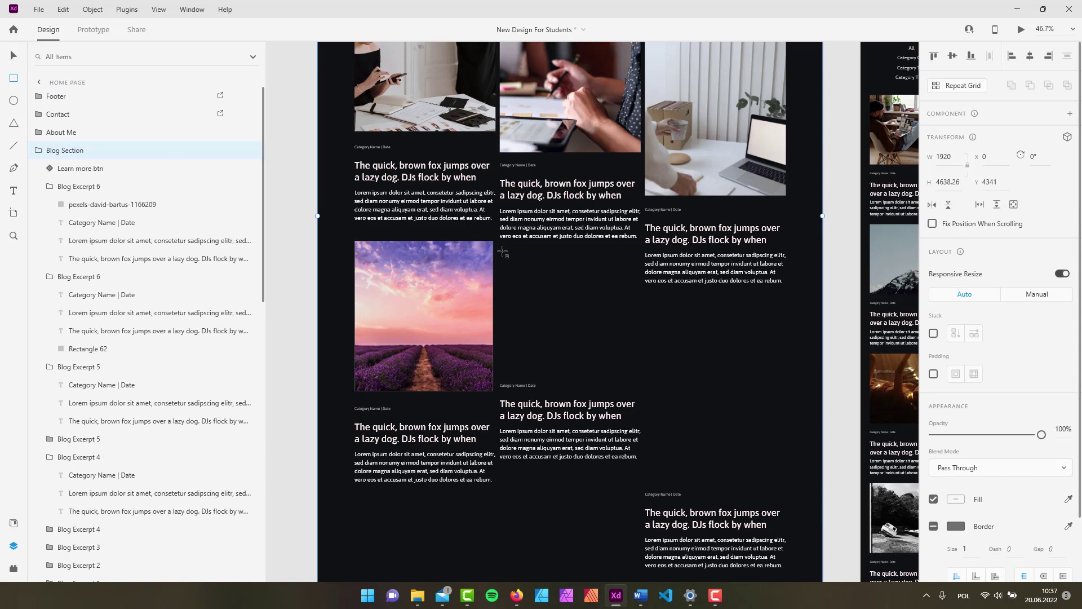
pyautogui.moveTo(502, 250)
pyautogui.mouseDown()
pyautogui.moveTo(574, 331)
pyautogui.moveTo(639, 375)
pyautogui.mouseUp()
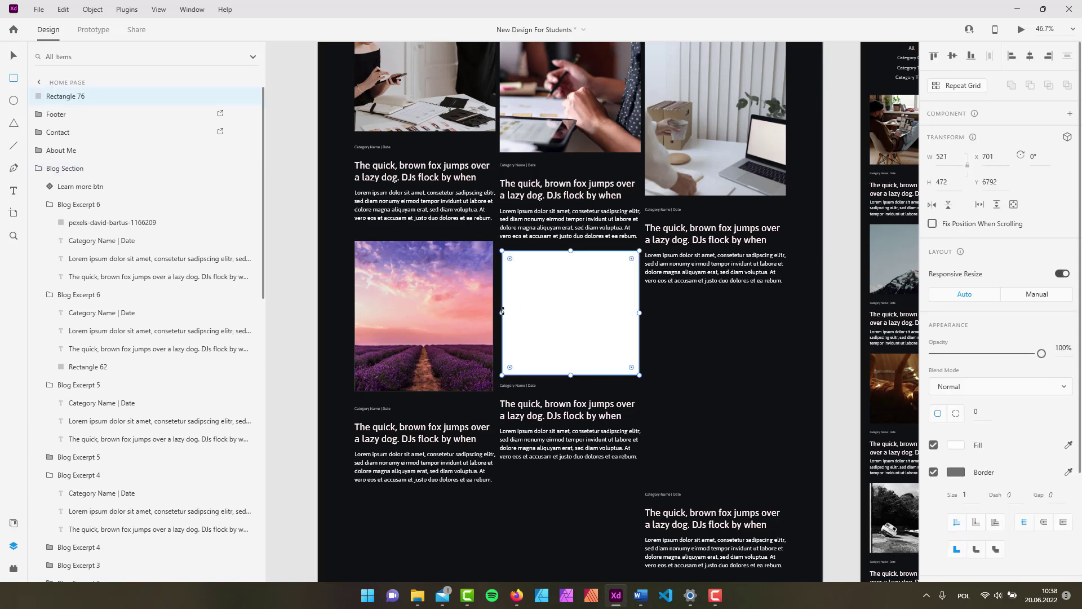
pyautogui.moveTo(502, 310); pyautogui.dragTo(498, 310)
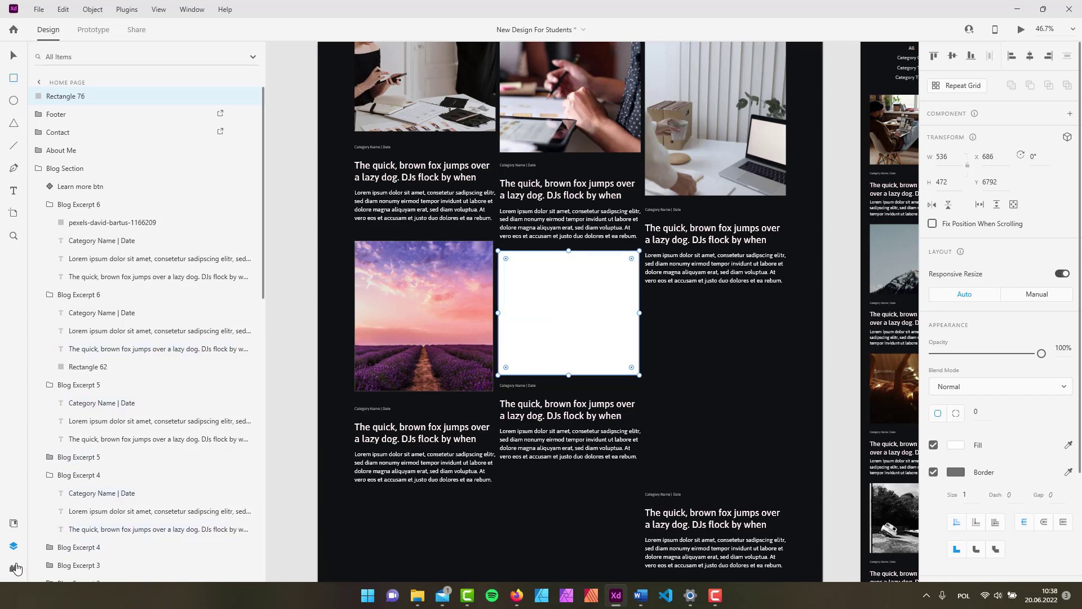
# Search the Pexels plugin for "beach" and fill the middle rectangle with the photo of the sun setting over the waves
pyautogui.click(14, 568)
pyautogui.click(37, 57)
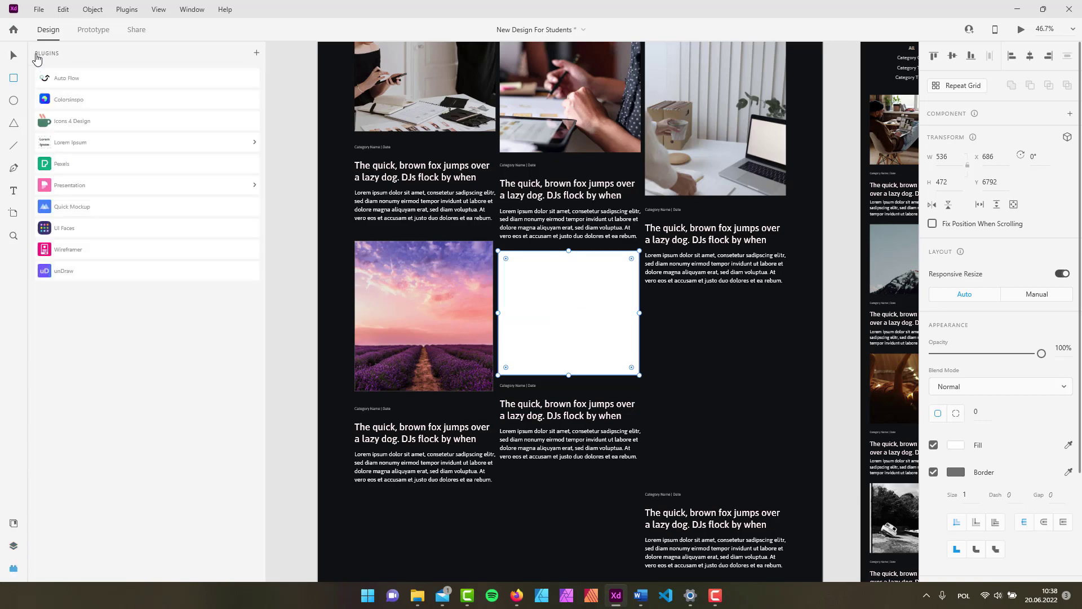
pyautogui.click(67, 168)
pyautogui.click(103, 104)
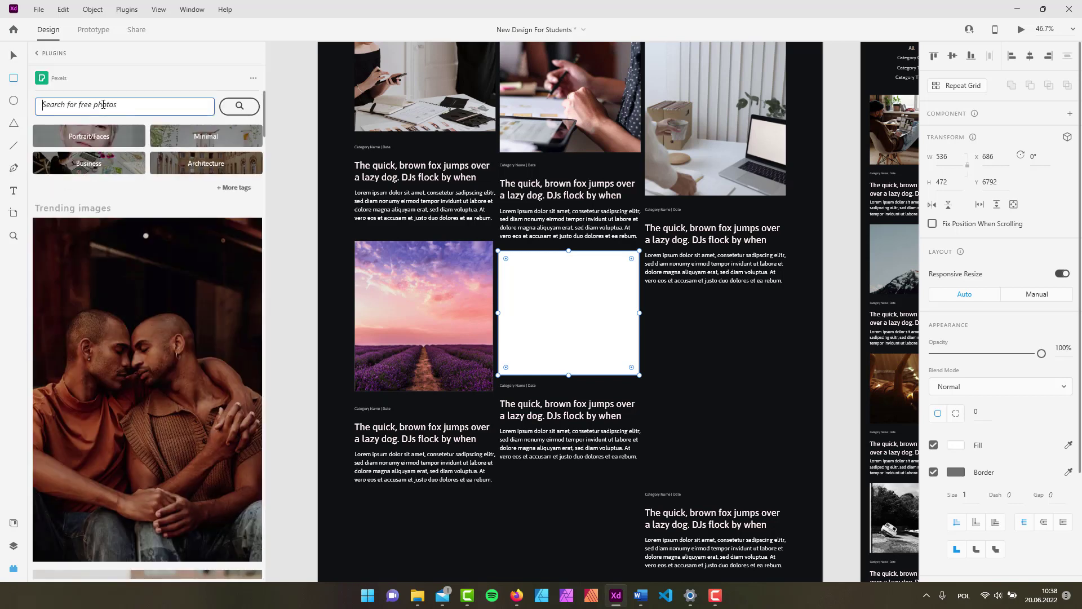
pyautogui.write('beach')
pyautogui.press('Return')
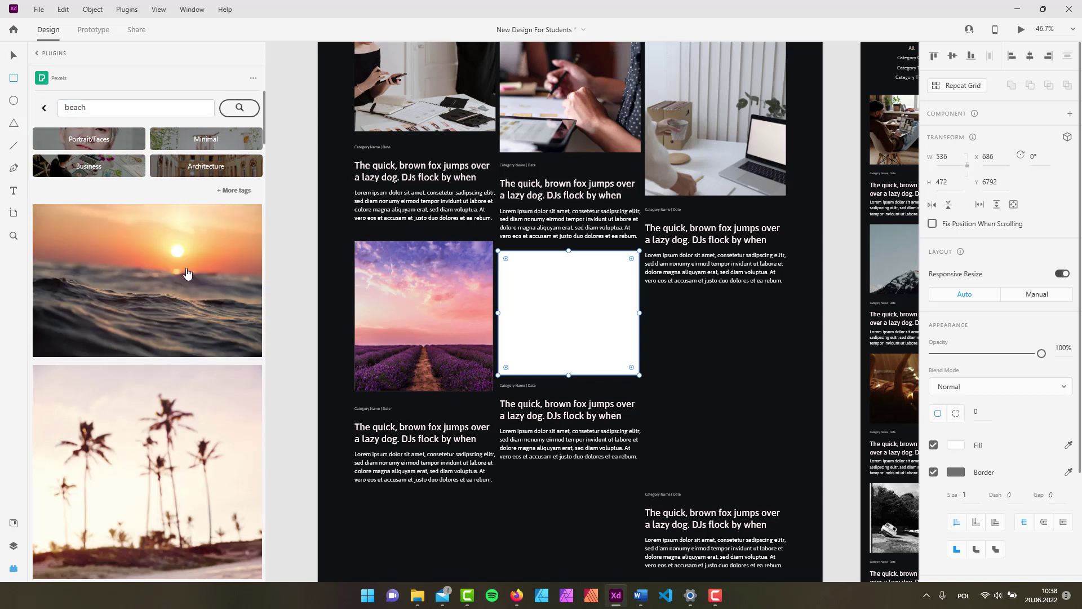
pyautogui.click(181, 248)
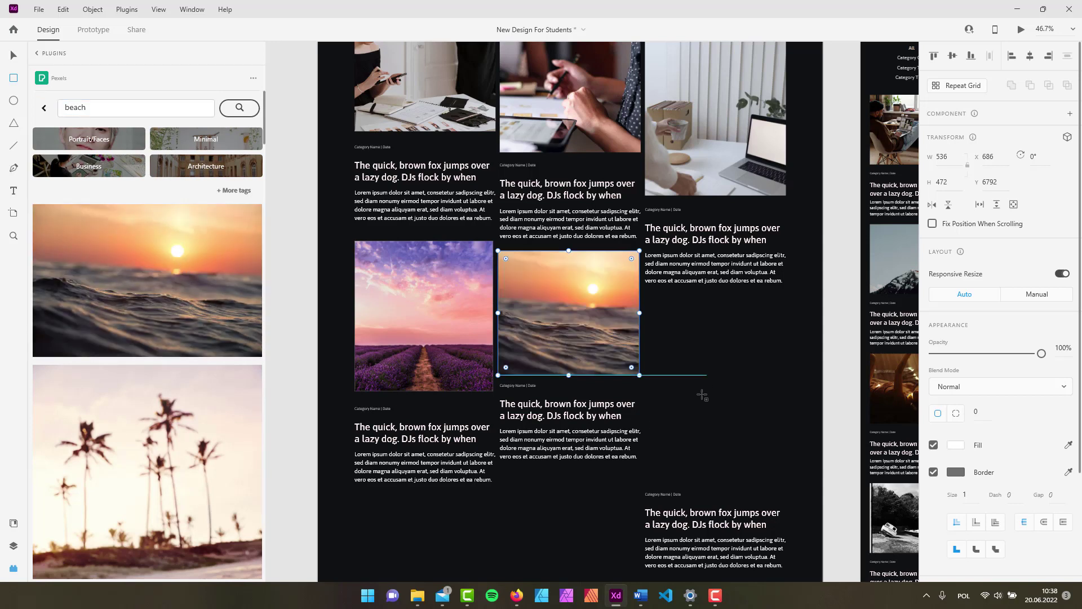
# Resize the middle sunset photo's frame by its upper edge to a height of about 476
pyautogui.click(14, 56)
pyautogui.click(842, 323)
pyautogui.click(593, 289)
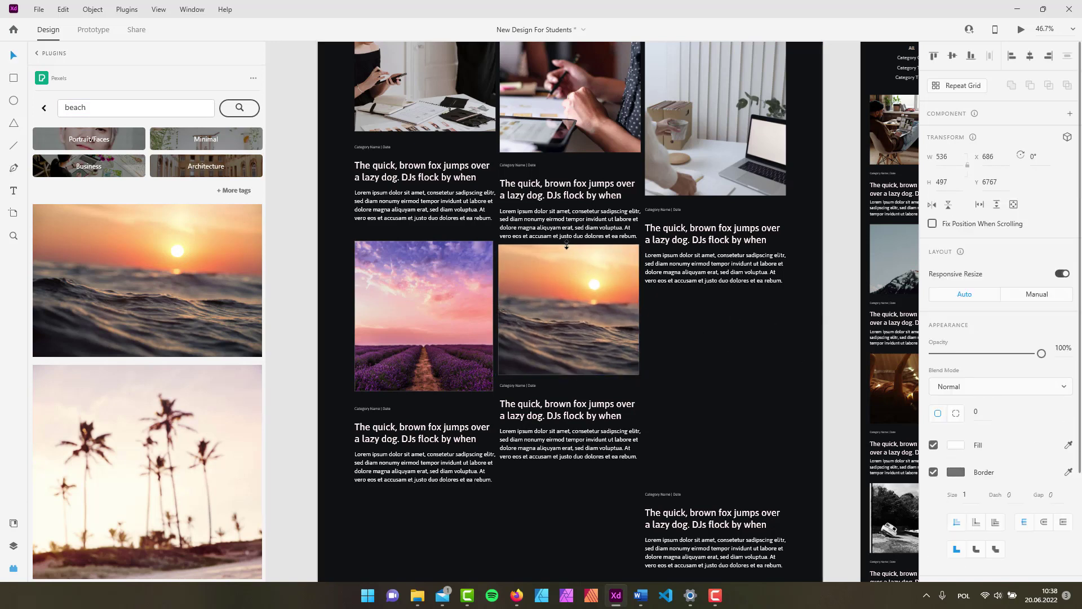
pyautogui.moveTo(569, 250)
pyautogui.mouseDown()
pyautogui.moveTo(565, 303)
pyautogui.moveTo(565, 231)
pyautogui.moveTo(568, 304)
pyautogui.moveTo(569, 237)
pyautogui.moveTo(572, 296)
pyautogui.moveTo(574, 255)
pyautogui.mouseUp()
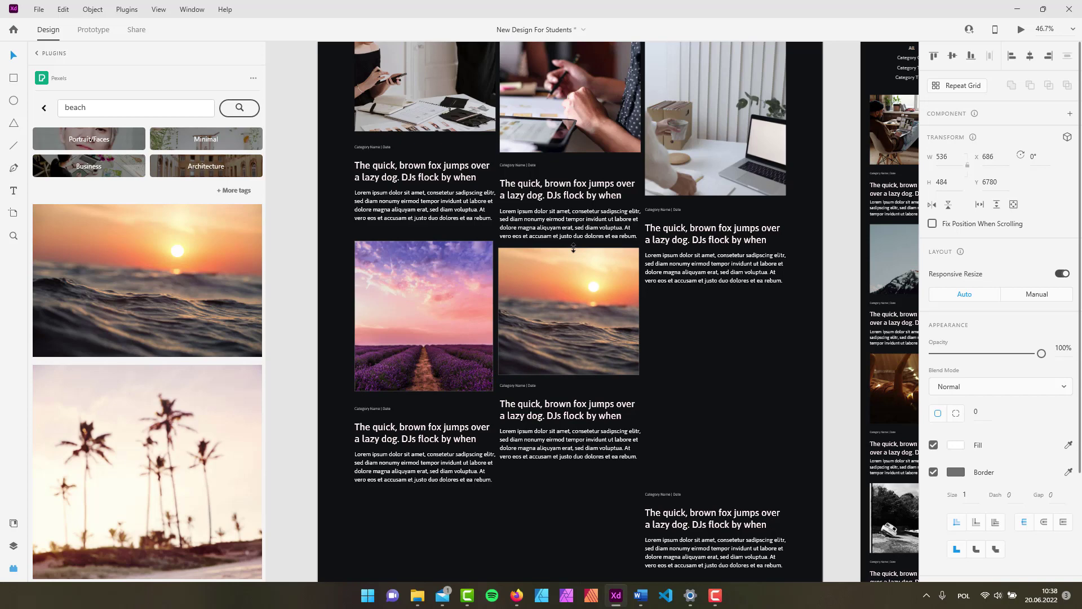
pyautogui.moveTo(573, 248); pyautogui.dragTo(573, 251)
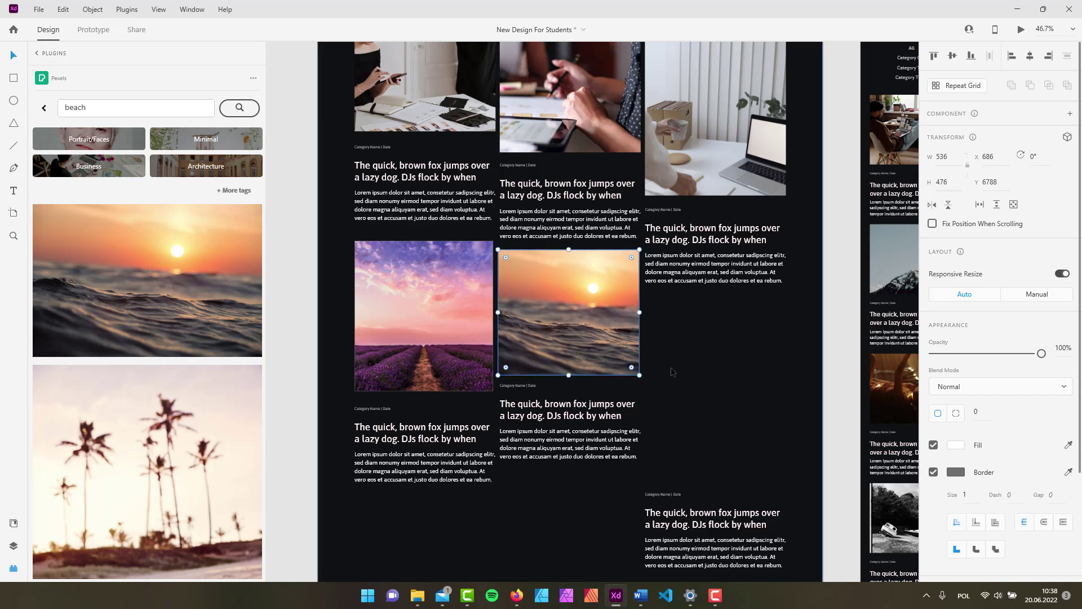
# Show the layers and remove the copied row of blog excerpts above the READ MORE button
pyautogui.scroll(-2, 687, 339)
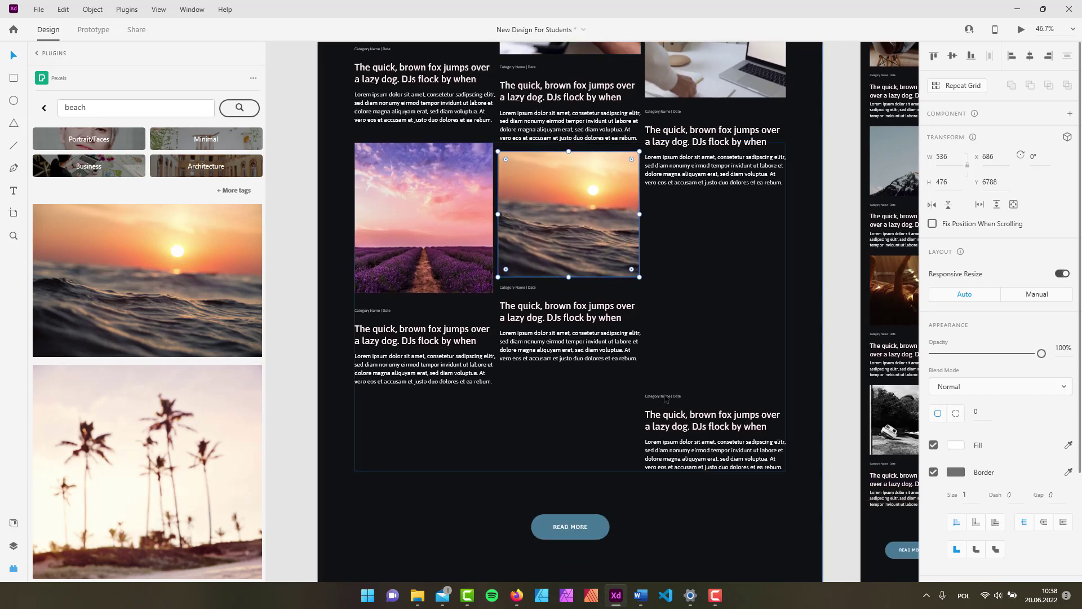
pyautogui.click(519, 304)
pyautogui.hotkey('ctrl', 'y')
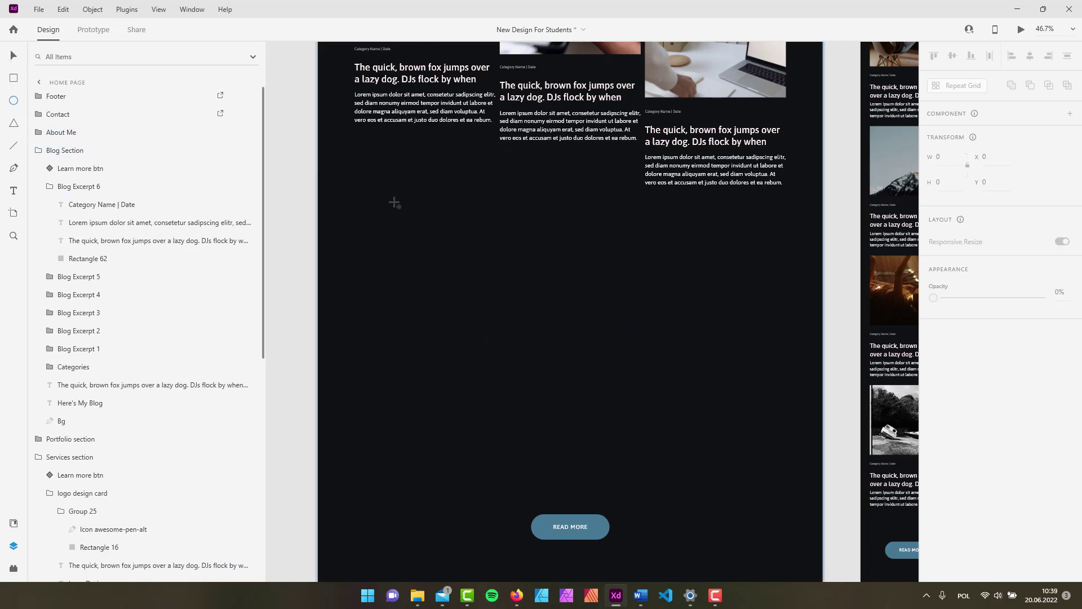
# Draw a circle about 720 by 720 in the empty area below the blog excerpts and open its path for point editing
pyautogui.moveTo(396, 203); pyautogui.dragTo(588, 394)
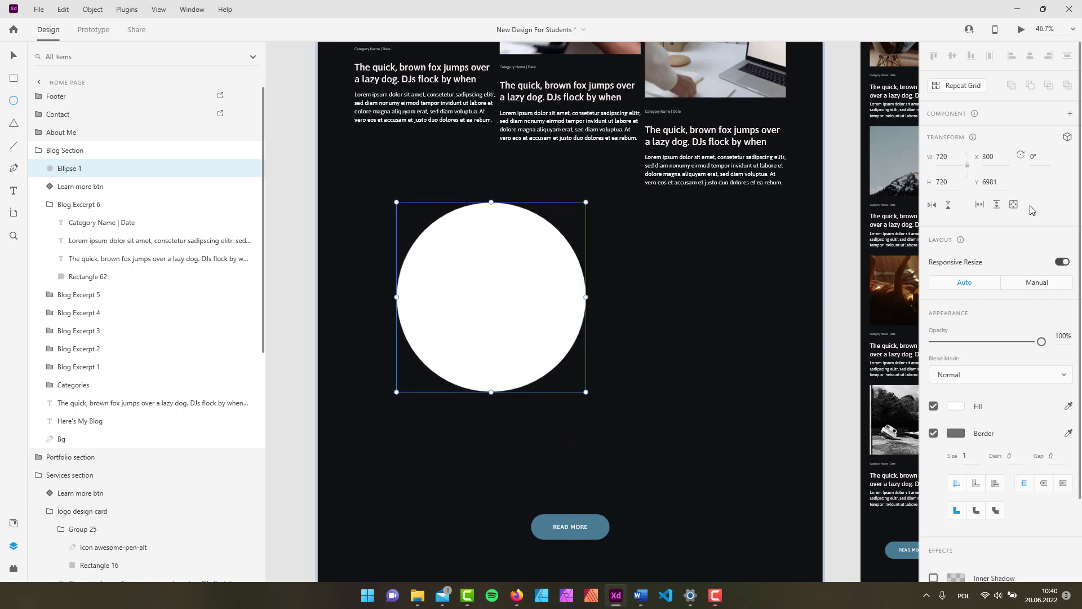
pyautogui.scroll(-2, 1027, 217)
pyautogui.scroll(2, 1033, 225)
pyautogui.click(13, 55)
pyautogui.doubleClick(532, 258)
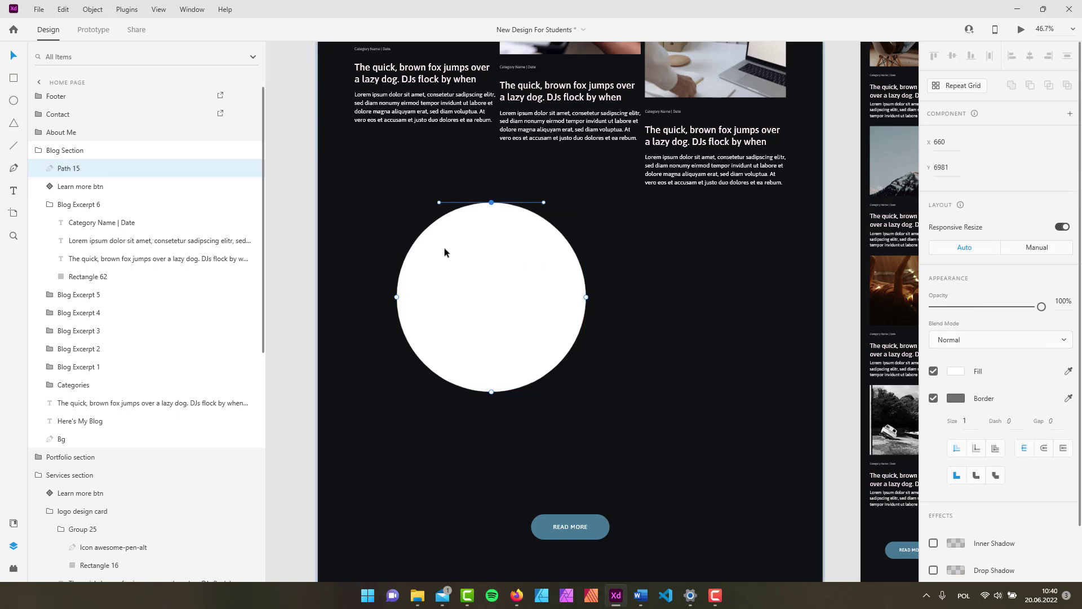
# Try adding three extra anchor points along the circle's outline, and undo the additions
pyautogui.click(421, 234)
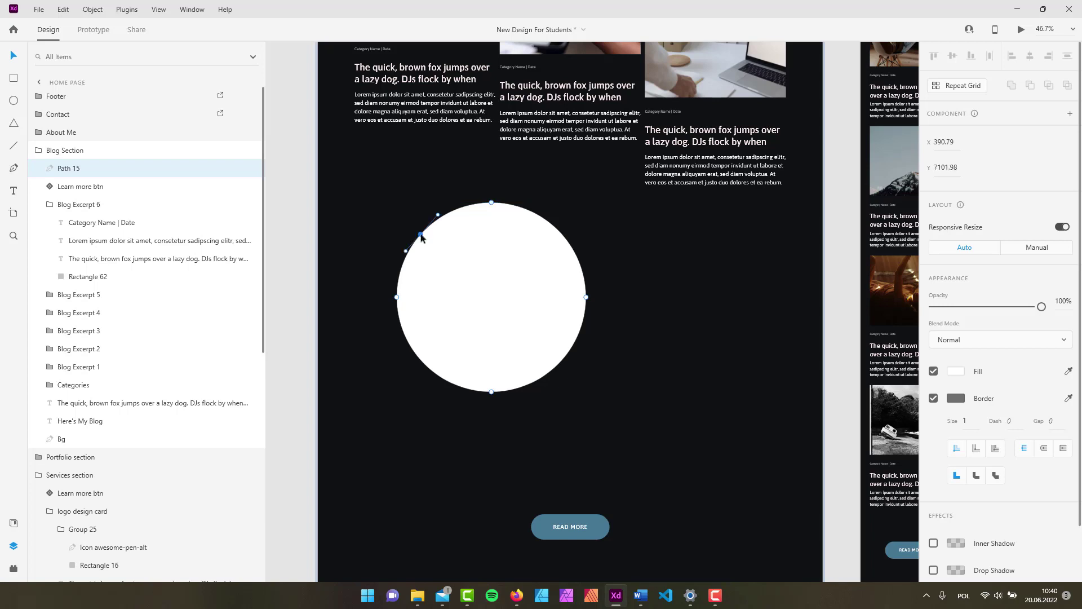
pyautogui.click(427, 367)
pyautogui.click(560, 361)
pyautogui.hotkey('ctrl', 'z')
pyautogui.hotkey('ctrl', 'z')
pyautogui.hotkey('ctrl', 'z')
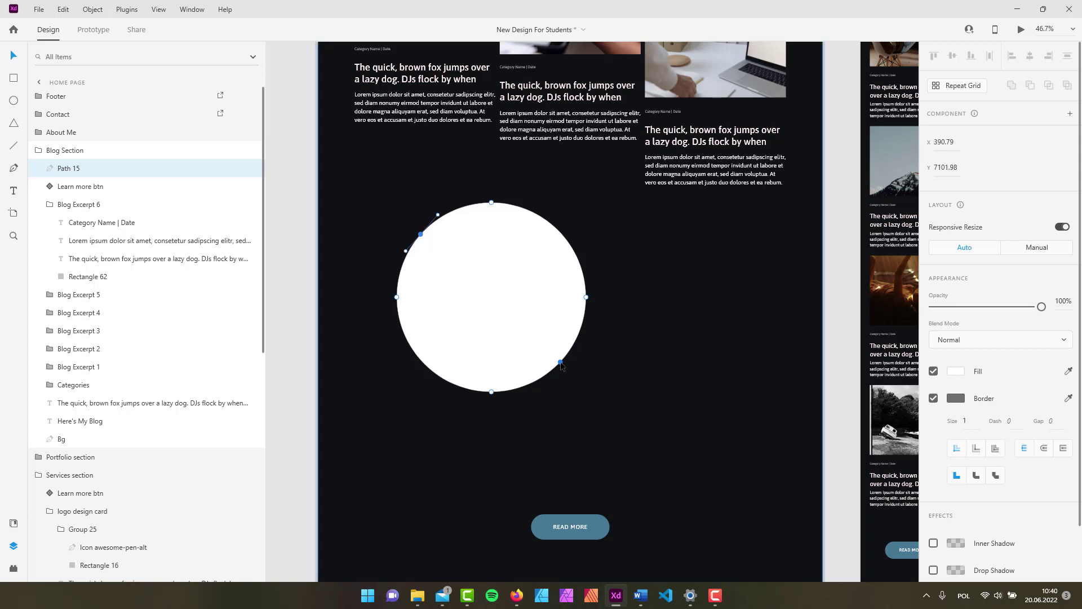
# Convert the circle's four anchor points from smooth to corner points to form a diamond
pyautogui.click(492, 203)
pyautogui.doubleClick(492, 203)
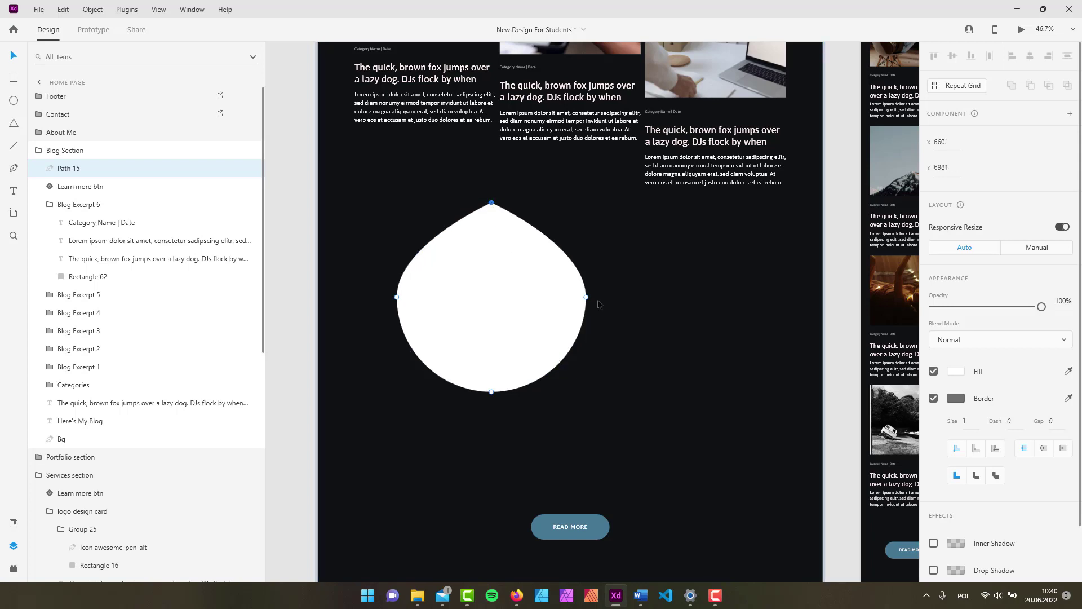
pyautogui.doubleClick(587, 297)
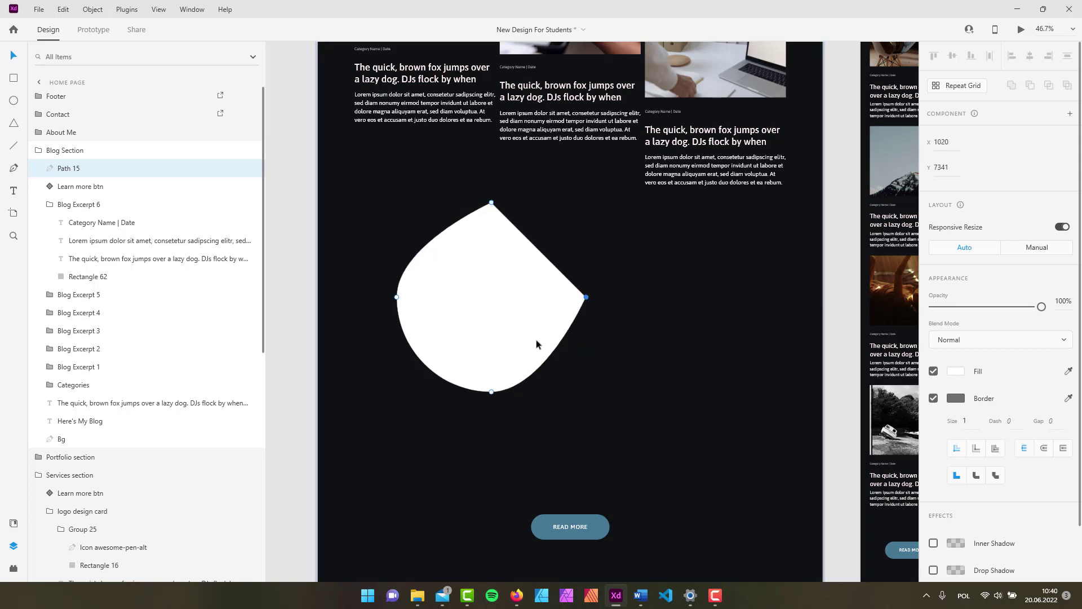
pyautogui.doubleClick(491, 391)
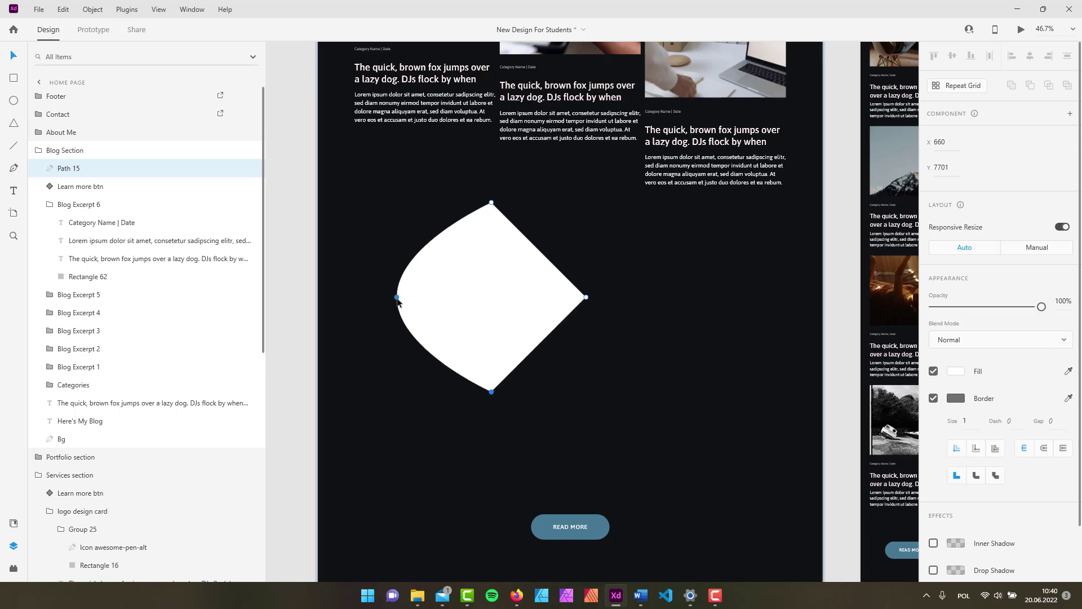
pyautogui.doubleClick(397, 296)
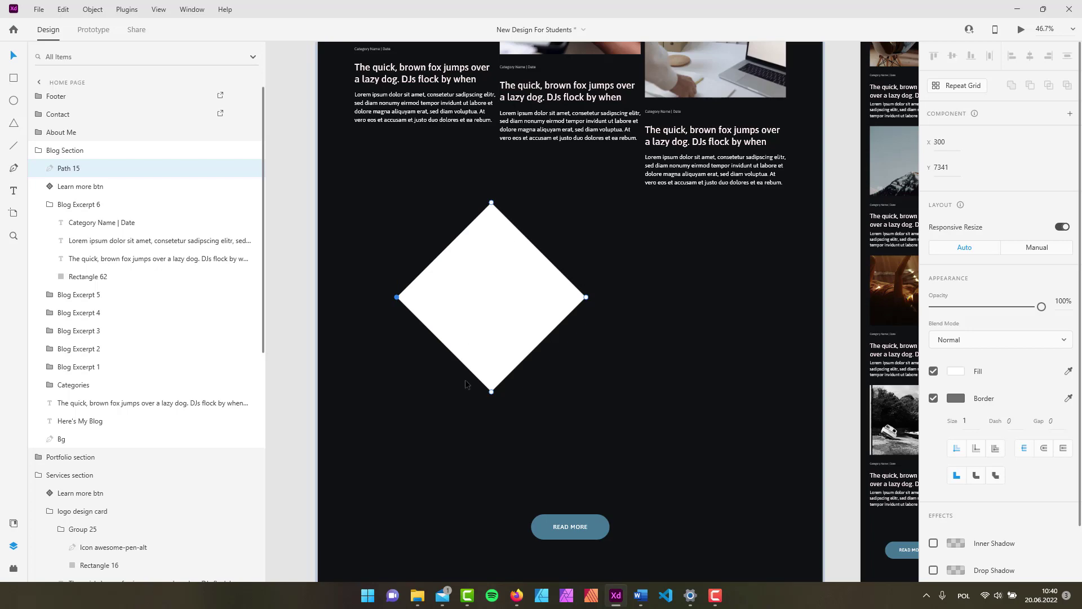
# Fill the diamond with the JPG photo from File Explorer's Assets folder and deselect it
pyautogui.click(417, 595)
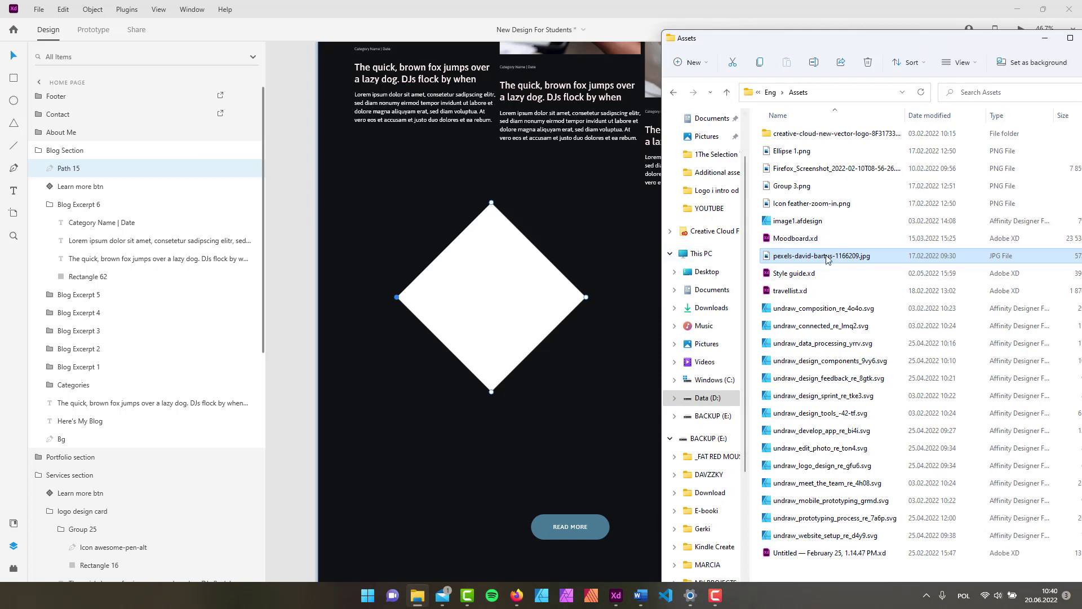
pyautogui.moveTo(822, 255); pyautogui.dragTo(556, 373)
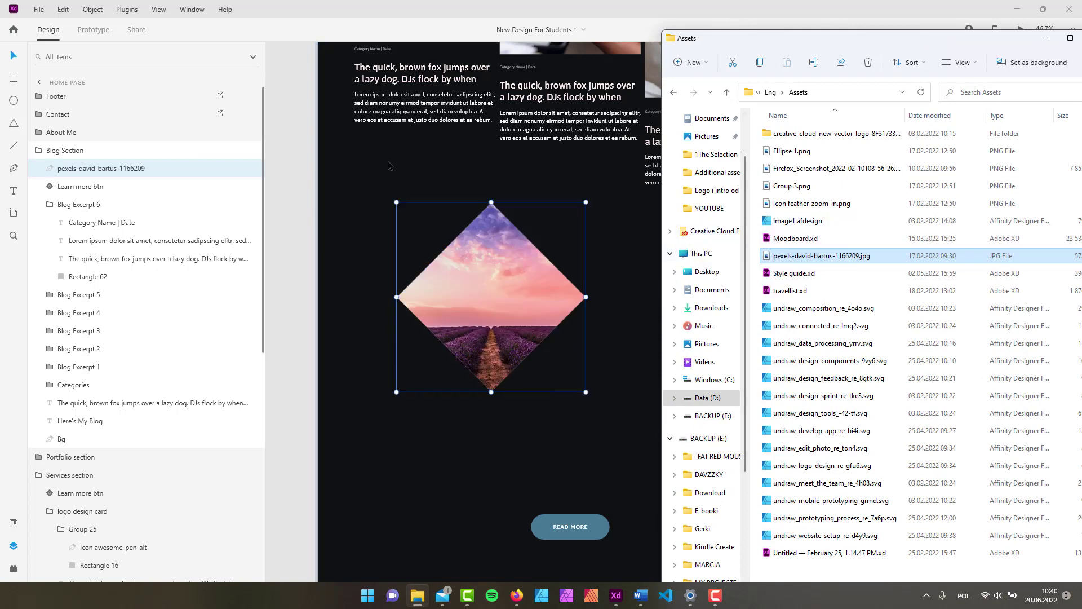
pyautogui.click(380, 409)
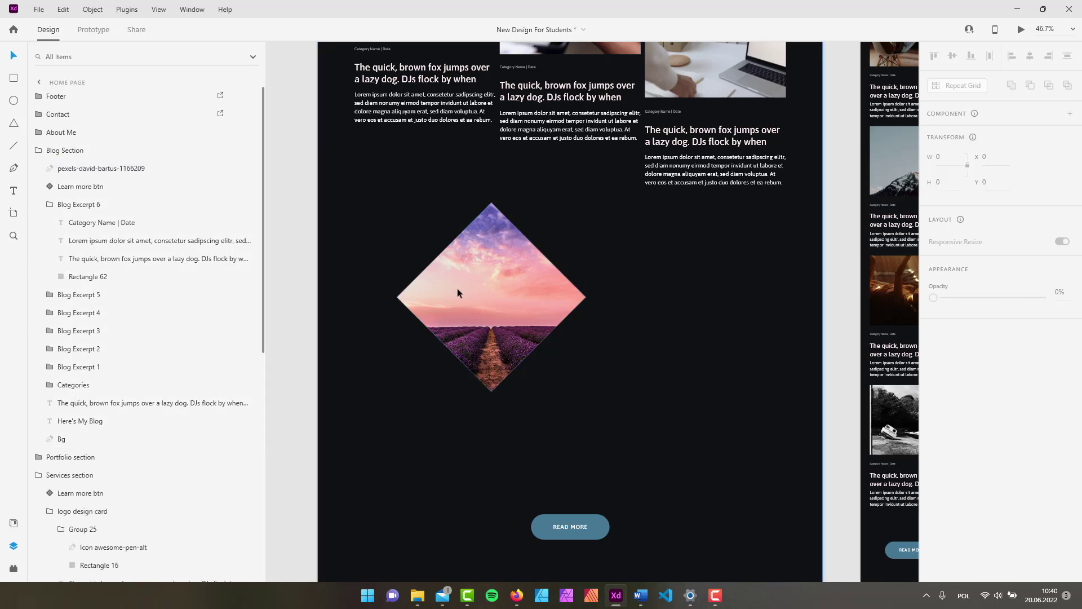
pyautogui.click(498, 354)
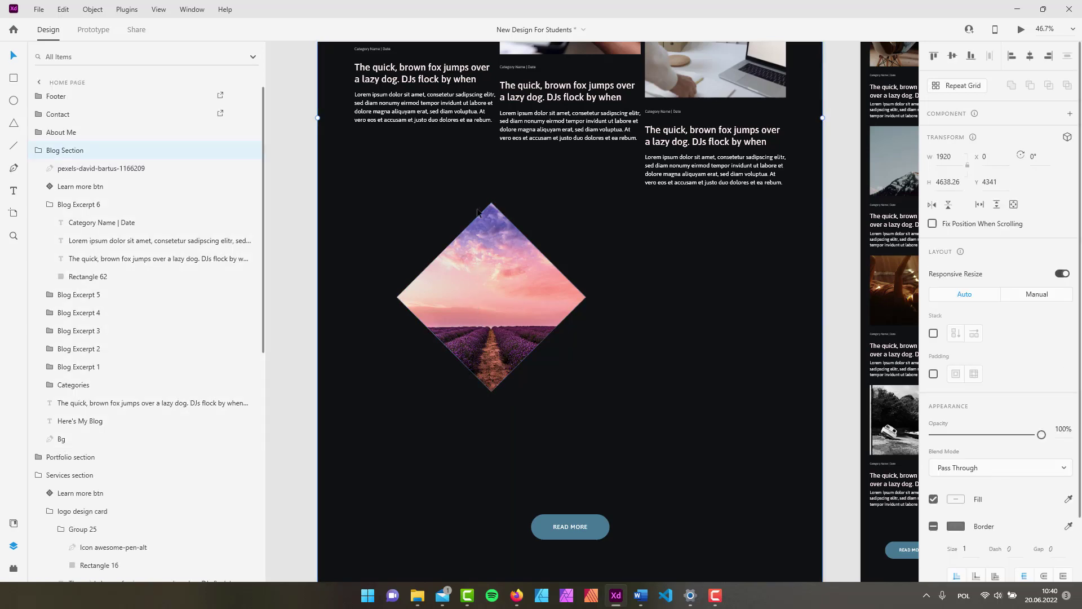
pyautogui.doubleClick(494, 293)
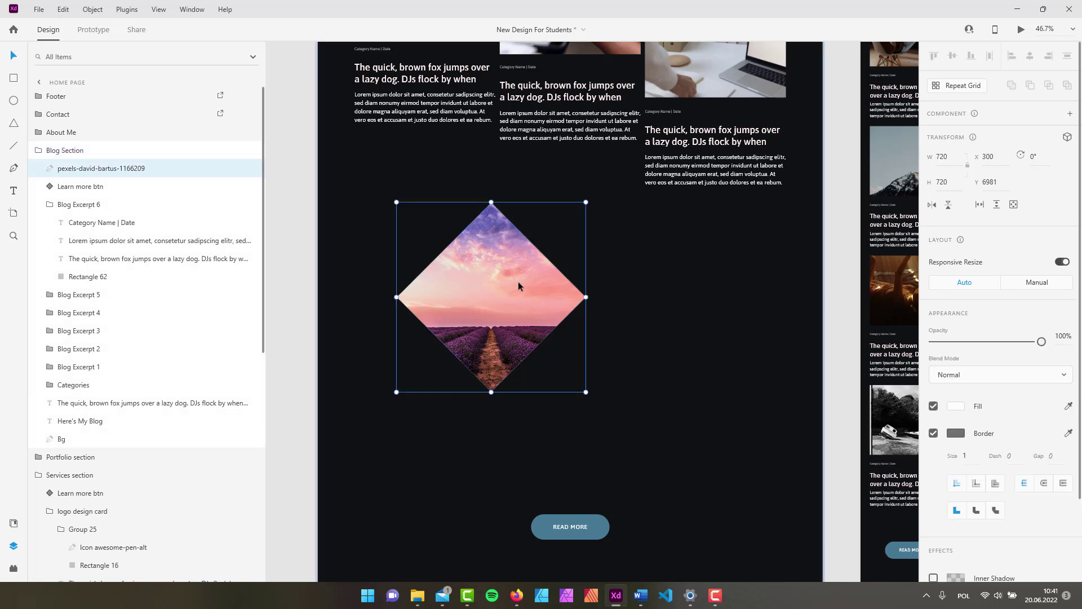
pyautogui.press('Escape')
pyautogui.scroll(3, 509, 282)
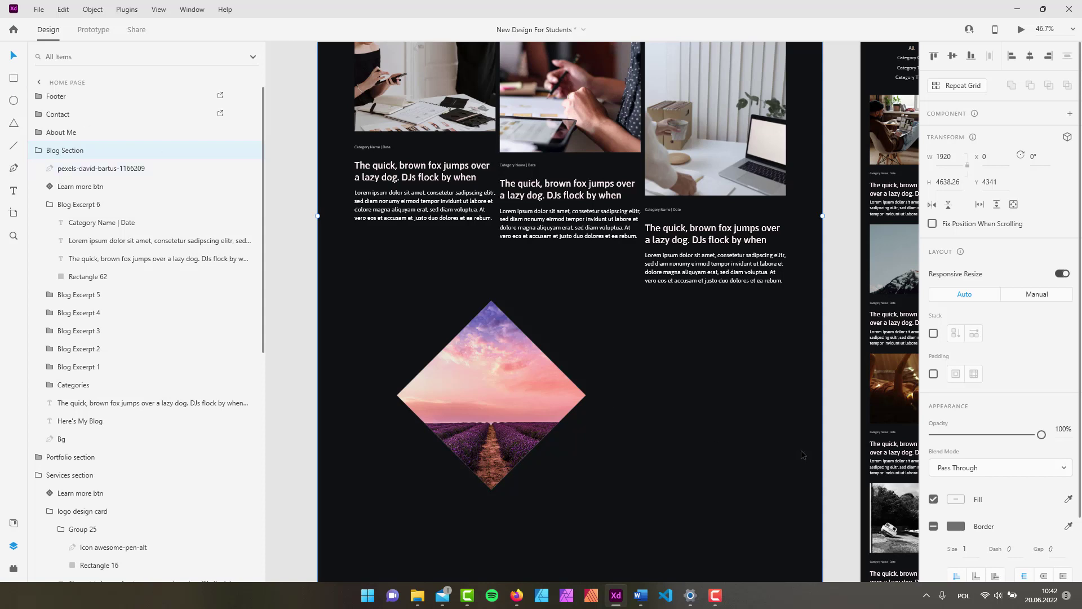
pyautogui.click(475, 380)
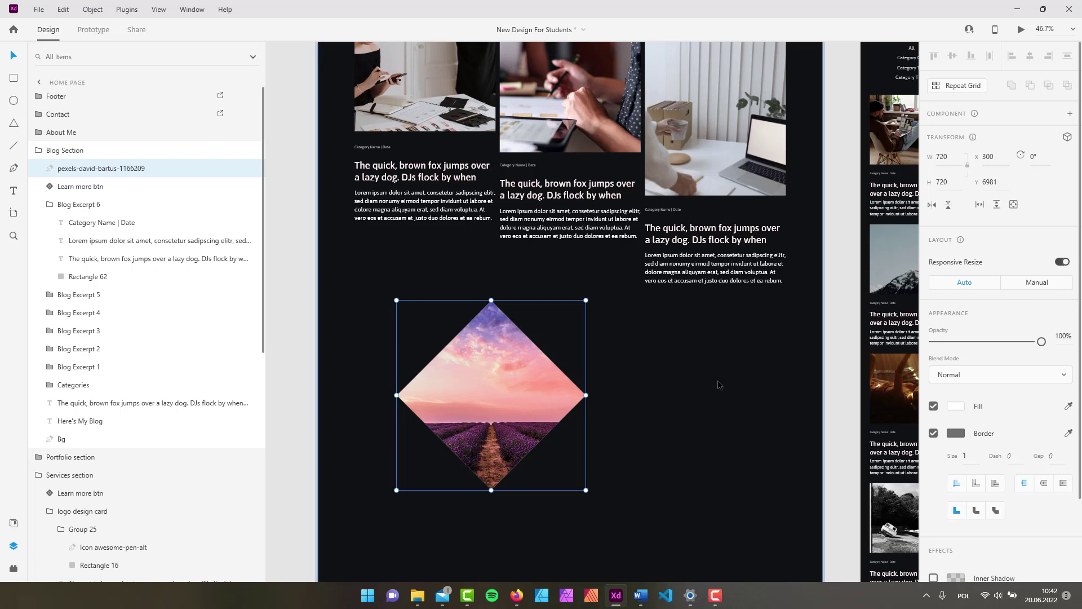
pyautogui.scroll(1, 720, 385)
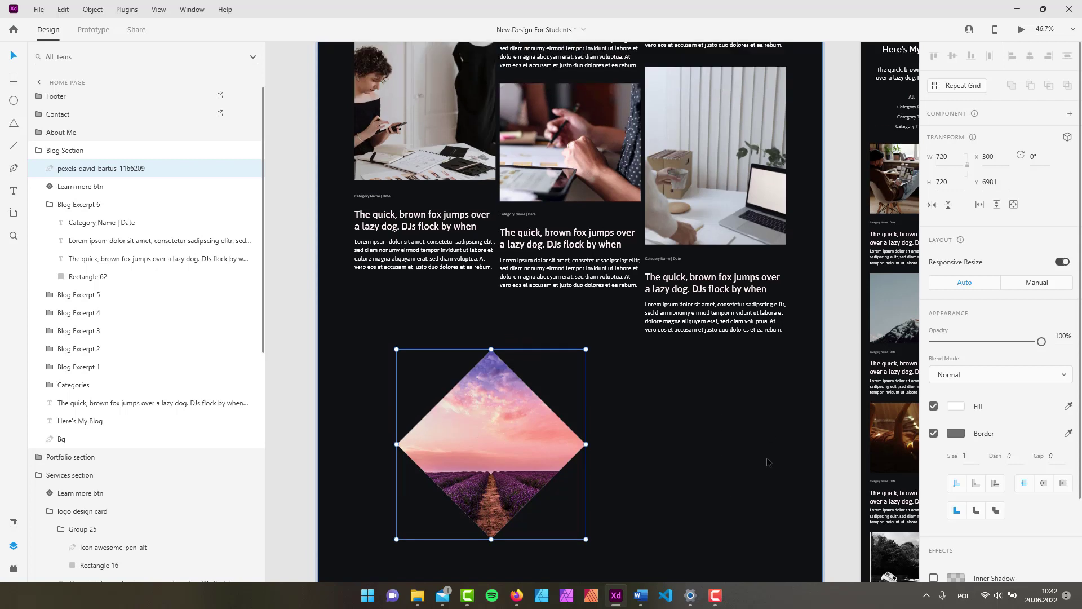